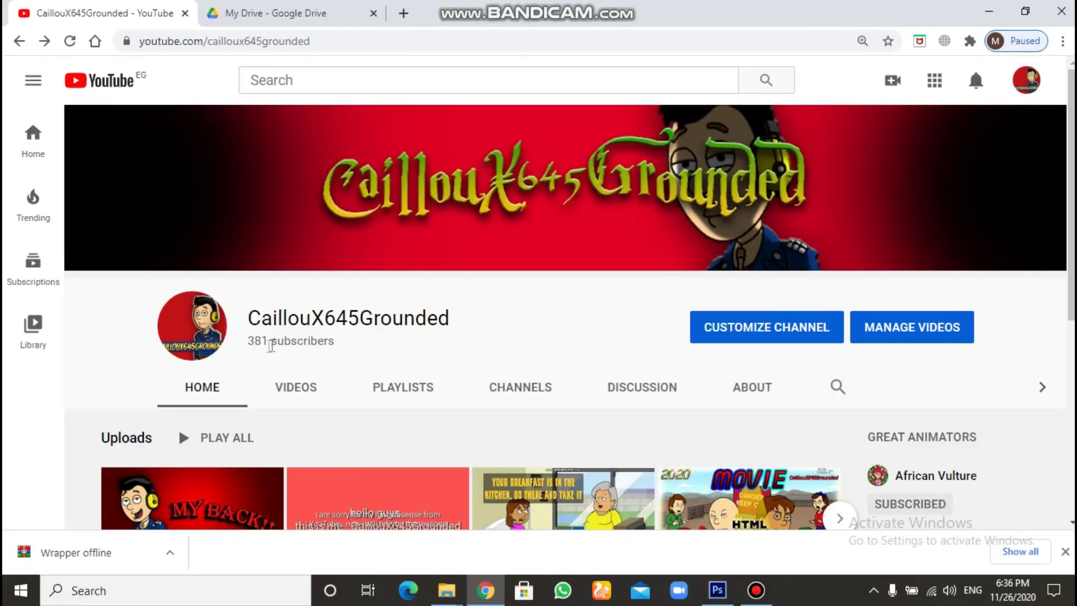
- Browse the YouTube channel, viewing the 'I am back from my break' video and its upload date
left_click_drag(249, 321, 473, 320)
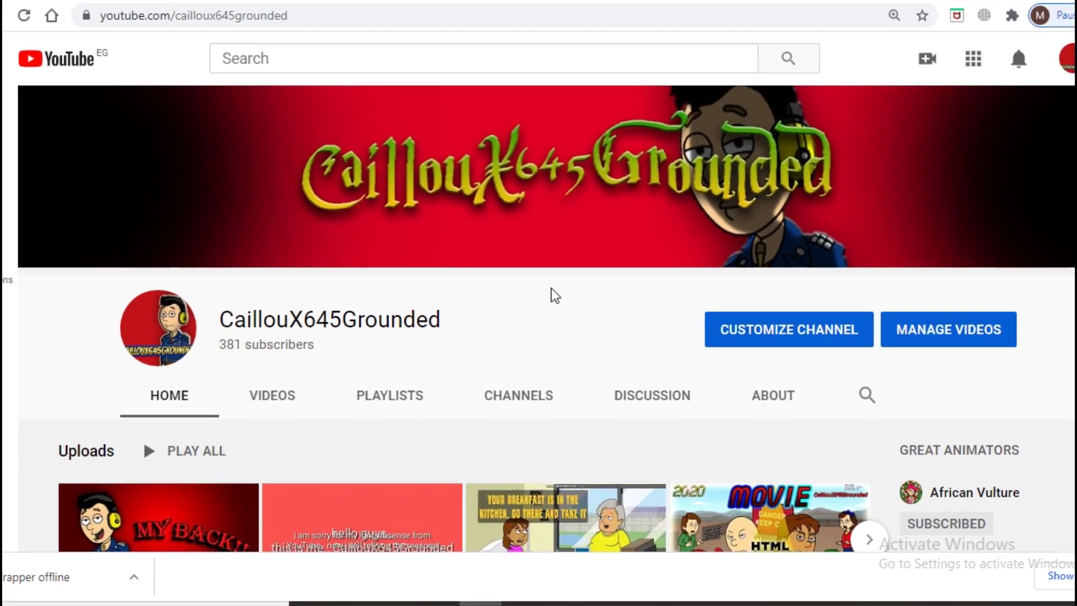
scroll(527, 303, "down", 5)
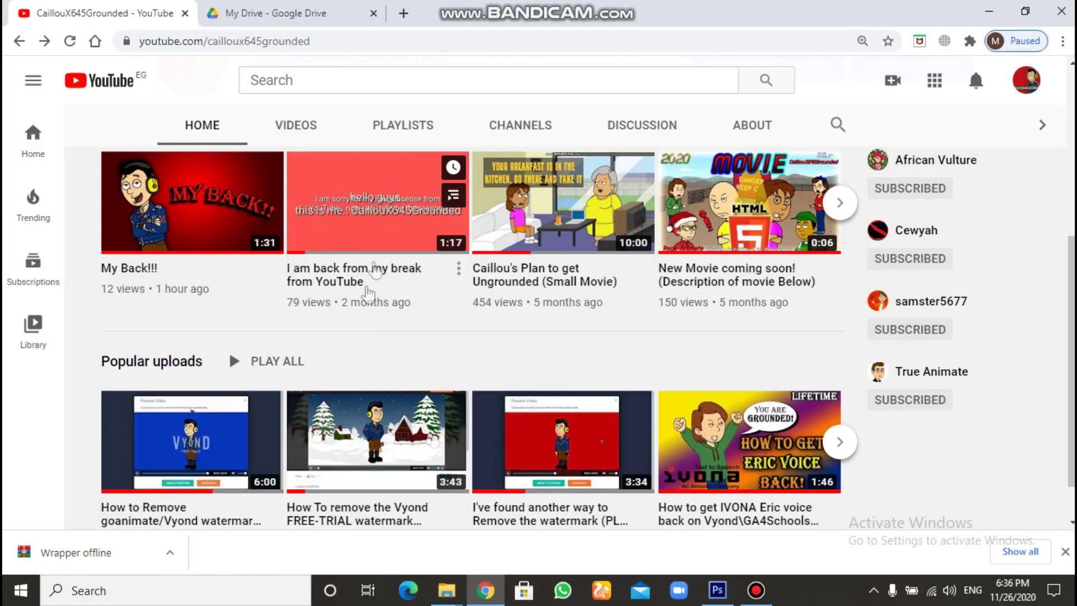
left_click(368, 275)
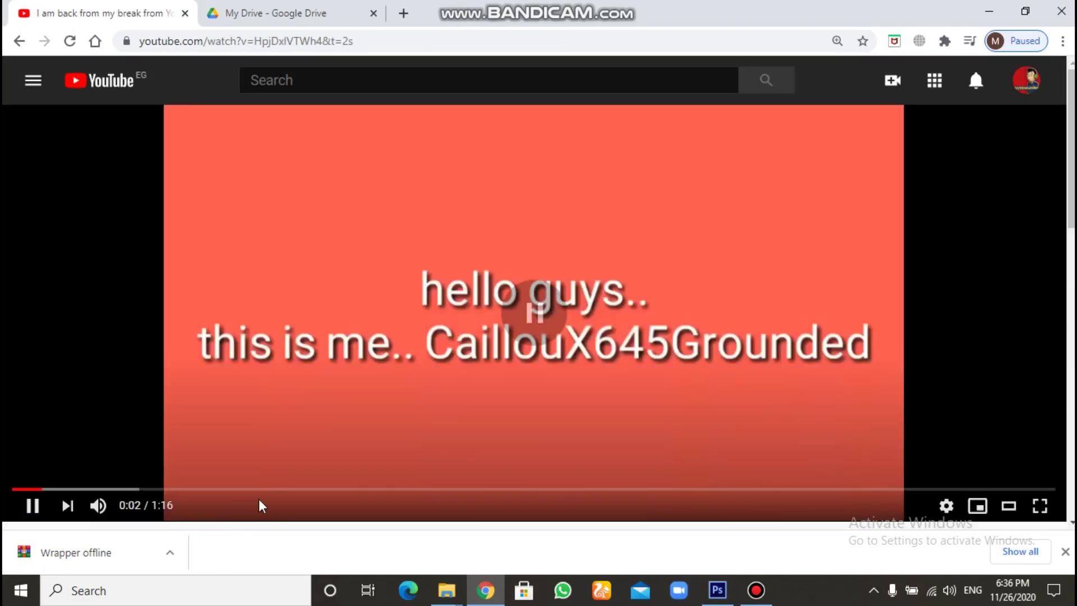
scroll(266, 495, "down", 3)
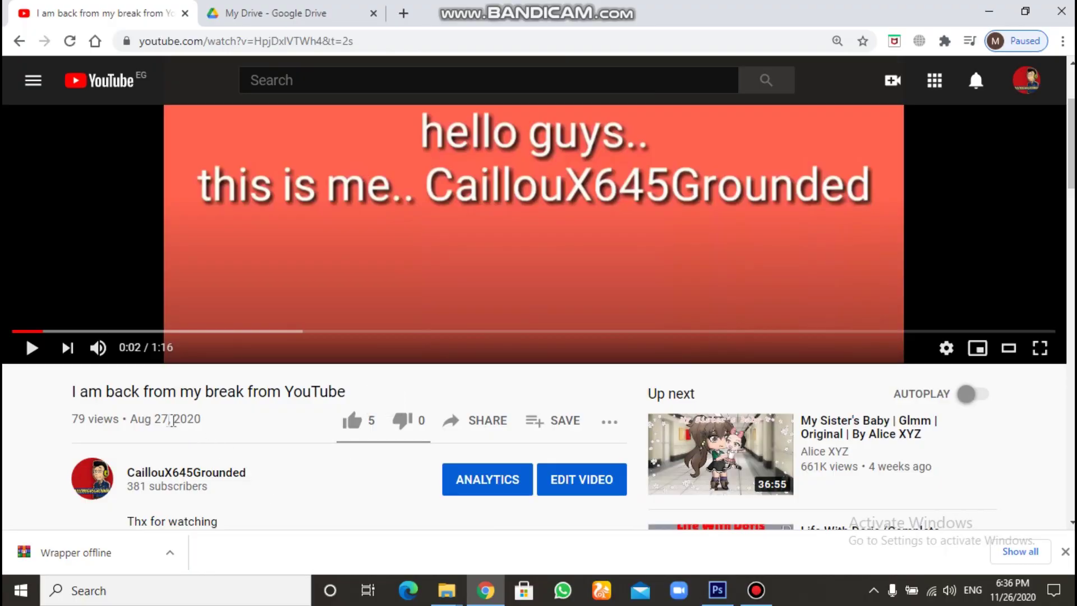
left_click_drag(150, 421, 130, 420)
left_click(194, 449)
left_click(185, 472)
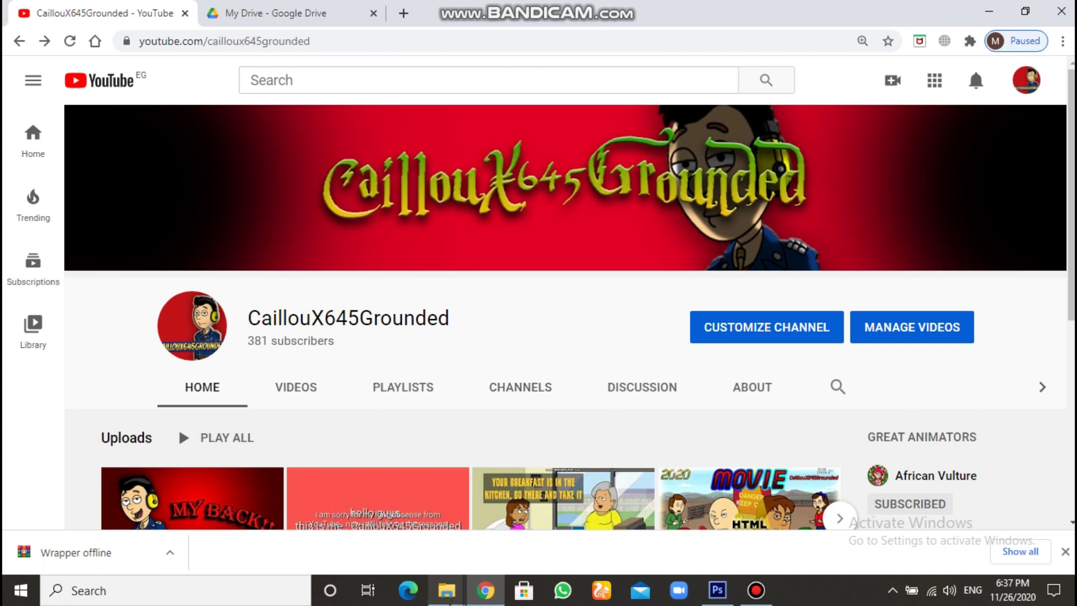
- Check the wrapper-offline folder, then select the watermarks zip archive in SnapTube Video
mouse_move(450, 600)
left_click(413, 550)
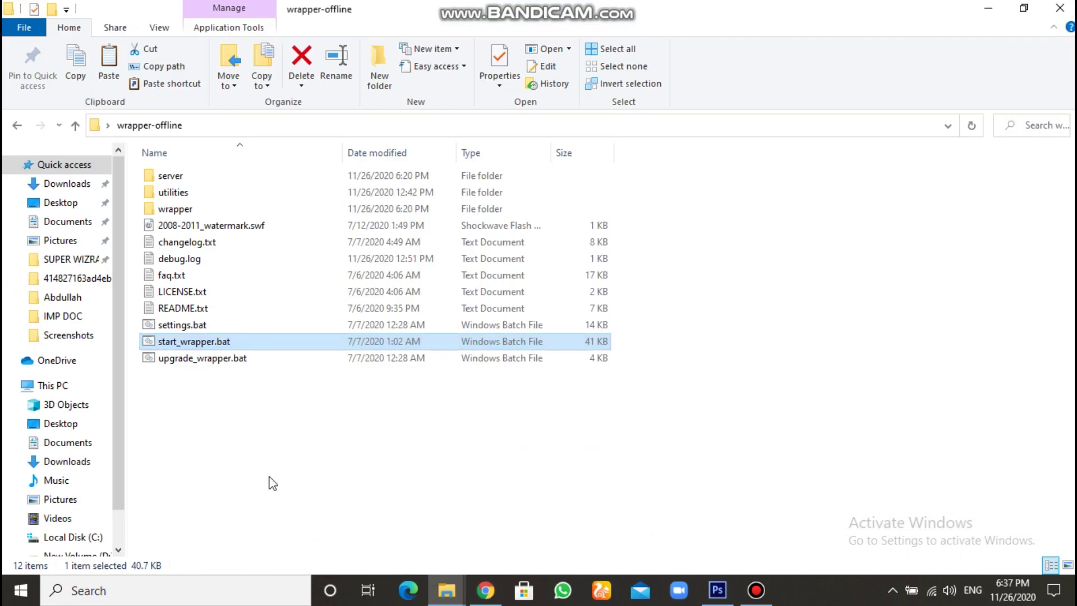
left_click_drag(271, 477, 596, 488)
left_click(264, 225)
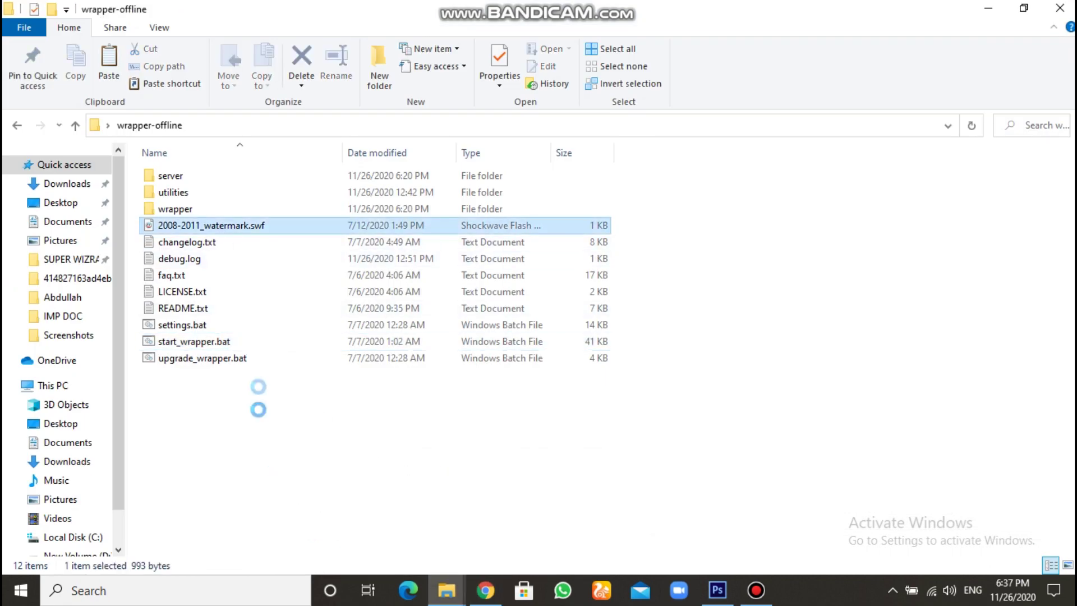
left_click_drag(226, 452, 587, 514)
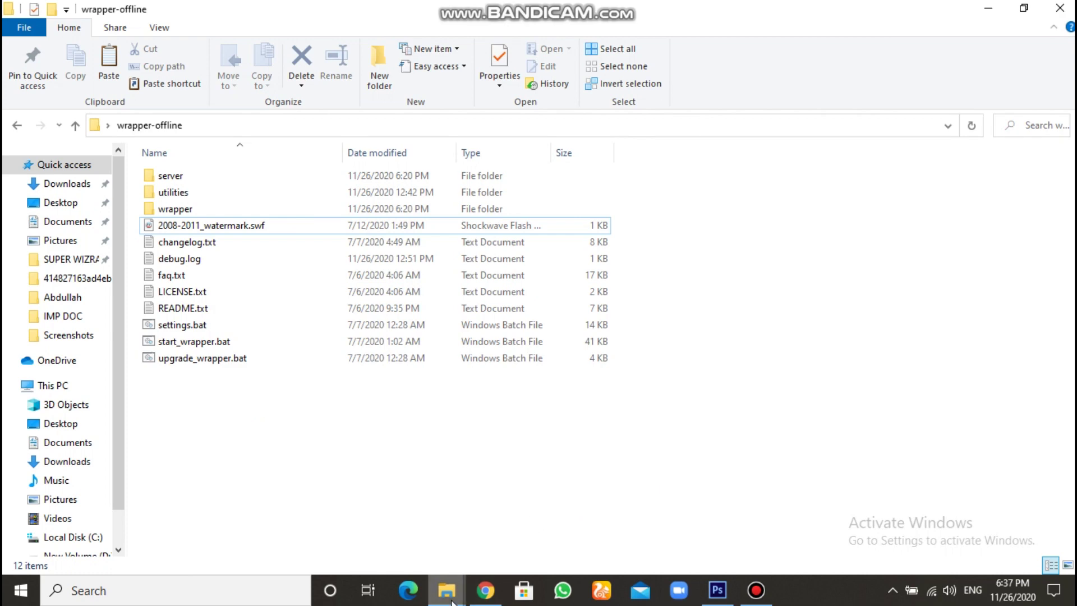
mouse_move(446, 592)
mouse_move(535, 544)
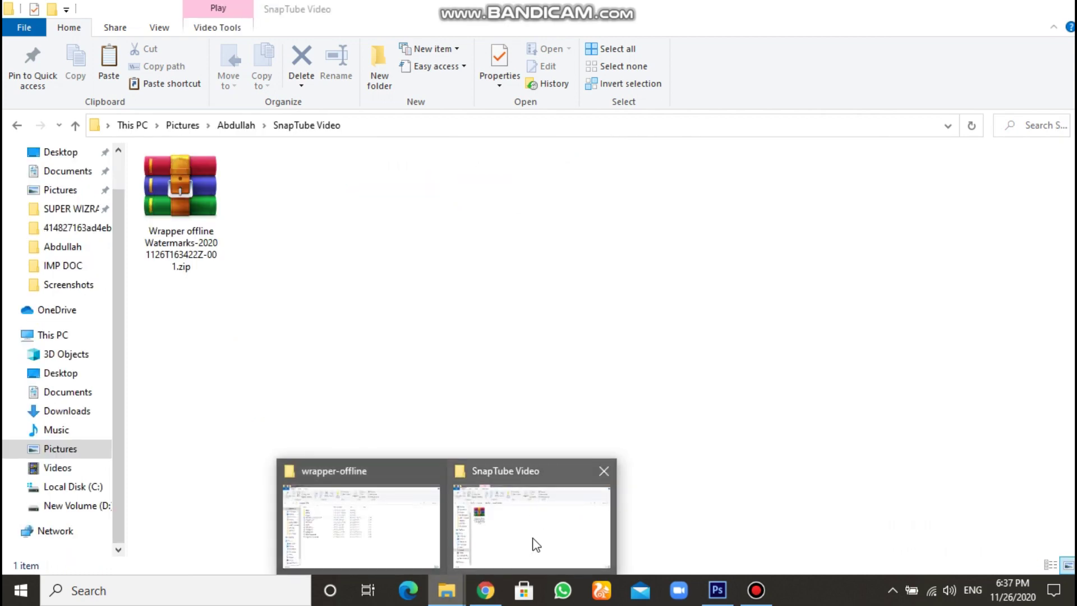
left_click(536, 544)
left_click(189, 213)
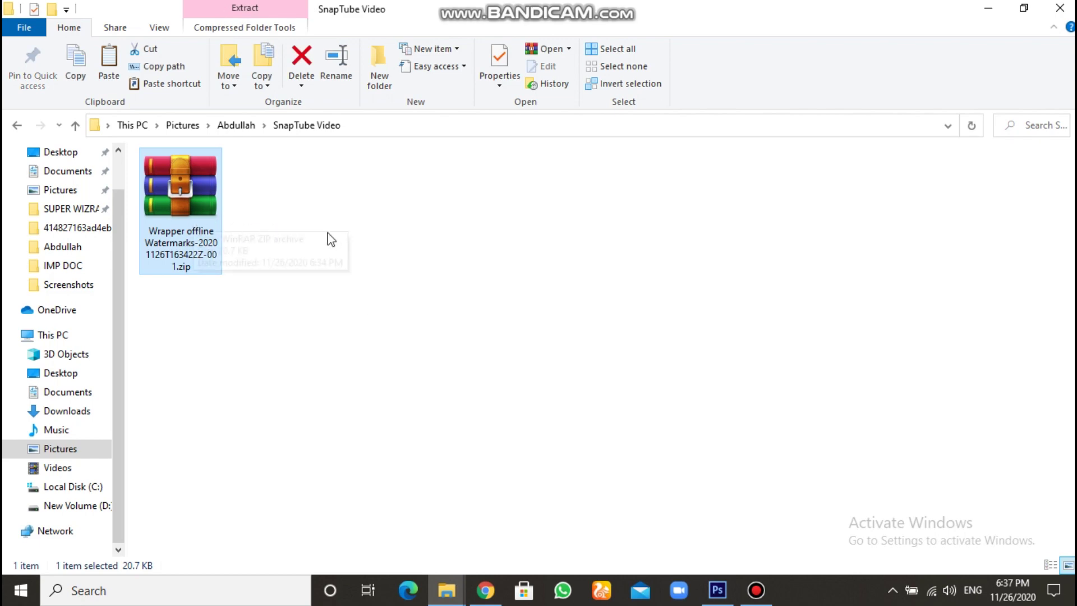
- Glance at the My Drive page in the browser and return to the YouTube channel
left_click(486, 591)
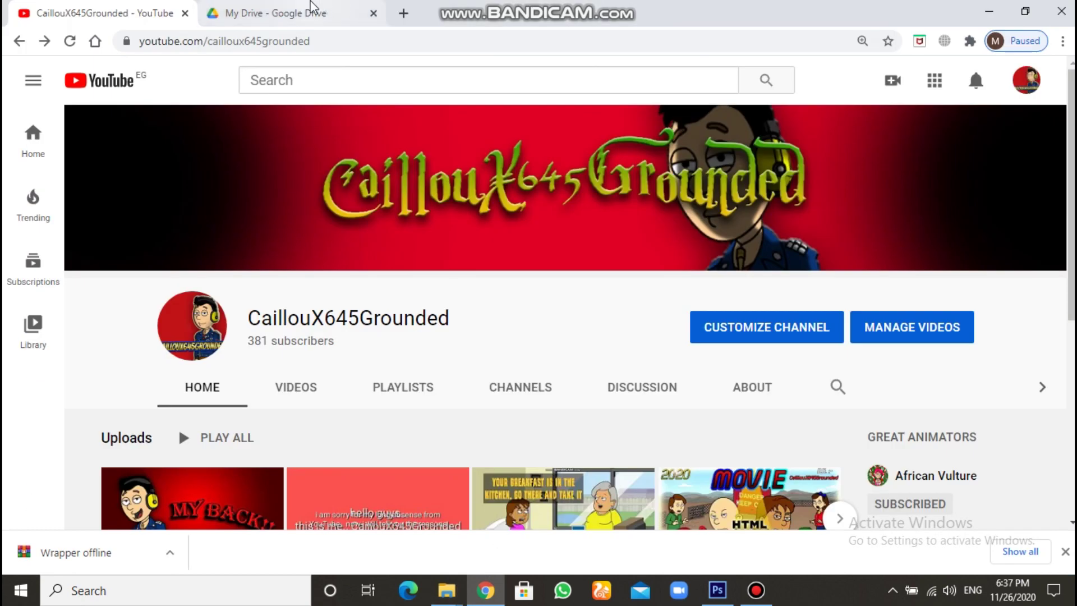
left_click(292, 11)
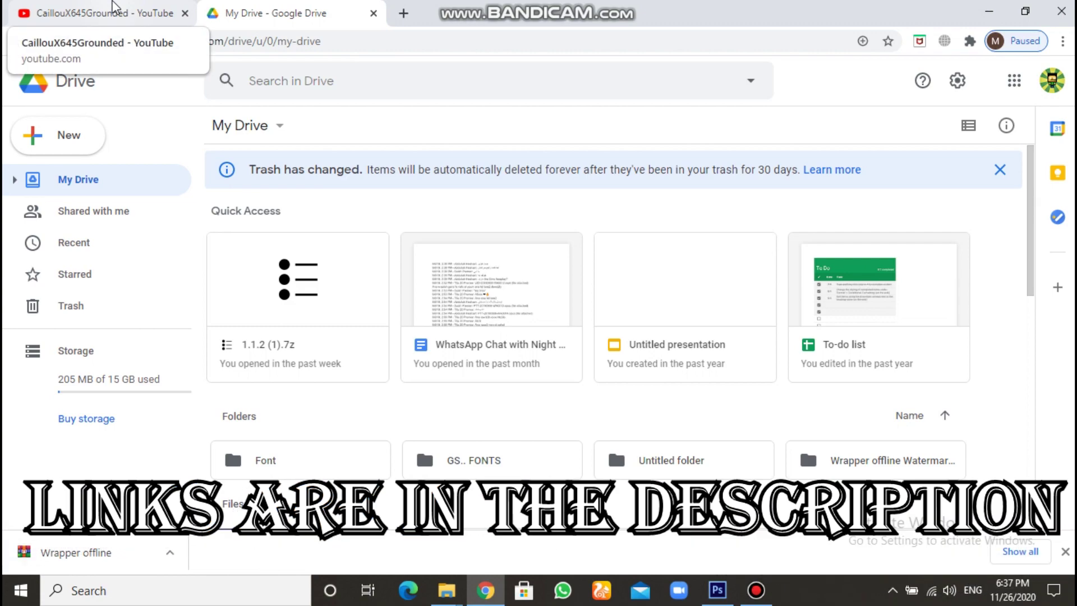
left_click(112, 7)
- Extract the watermarks zip here, creating the Wrapper offline Watermarks folder
mouse_move(447, 591)
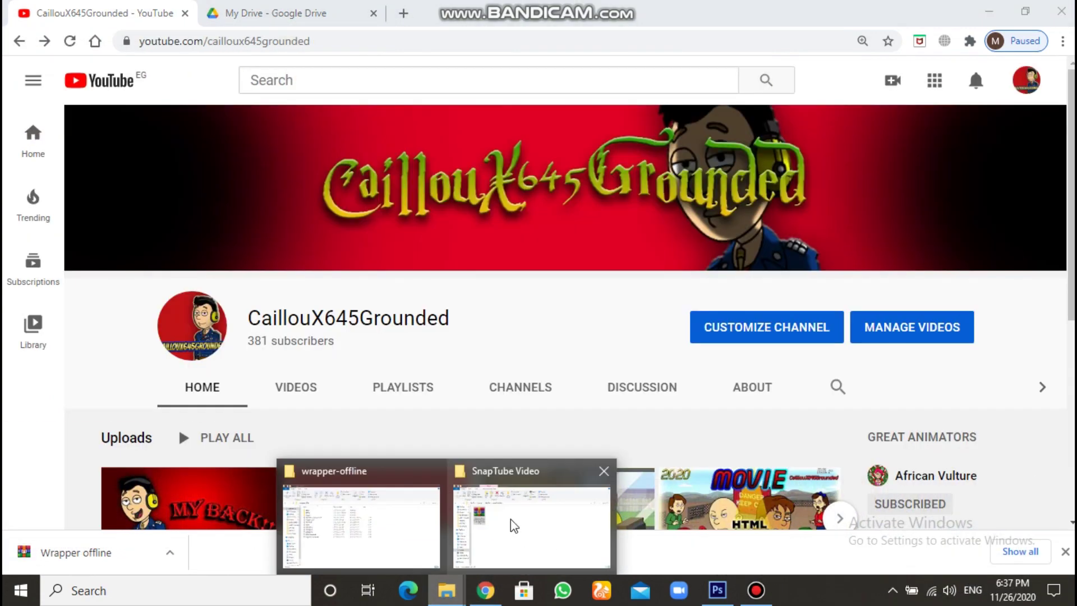
left_click(509, 524)
left_click(319, 317)
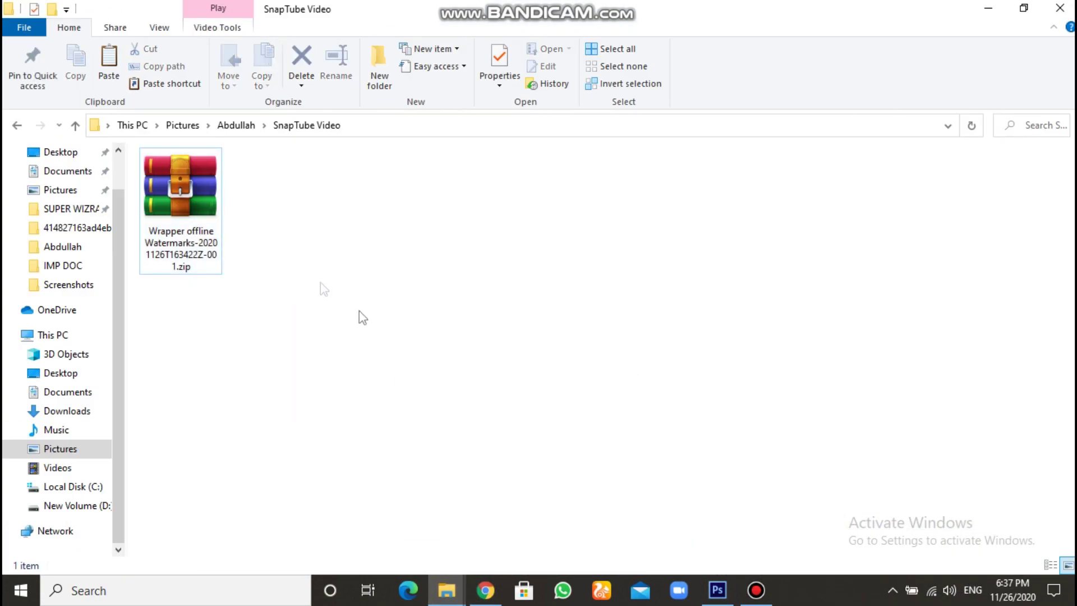
double_click(187, 197)
right_click(198, 185)
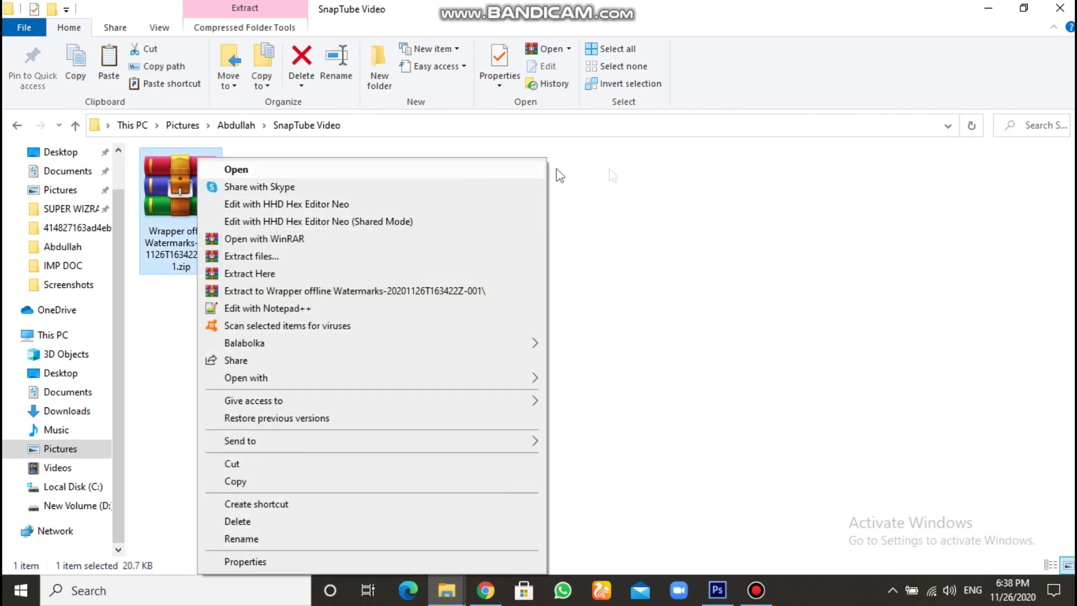
left_click(553, 174)
left_click(204, 190)
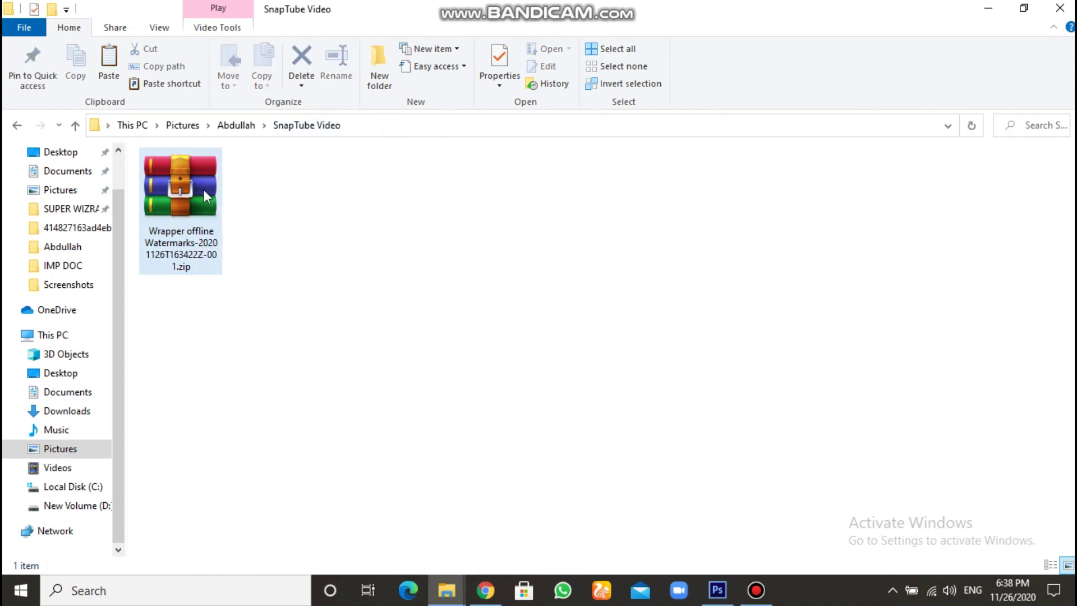
right_click(178, 189)
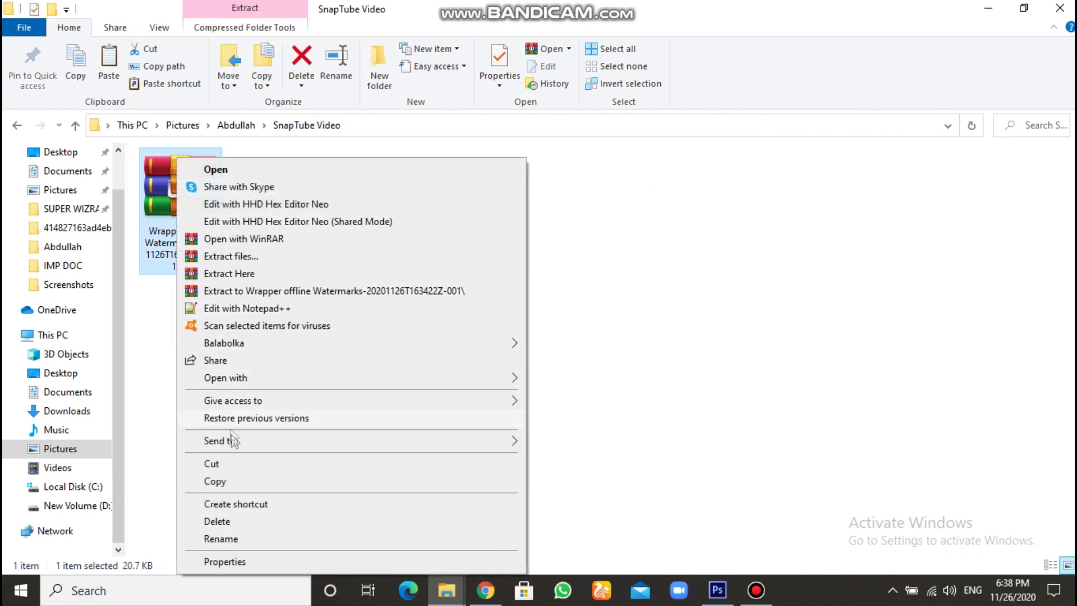
left_click(253, 275)
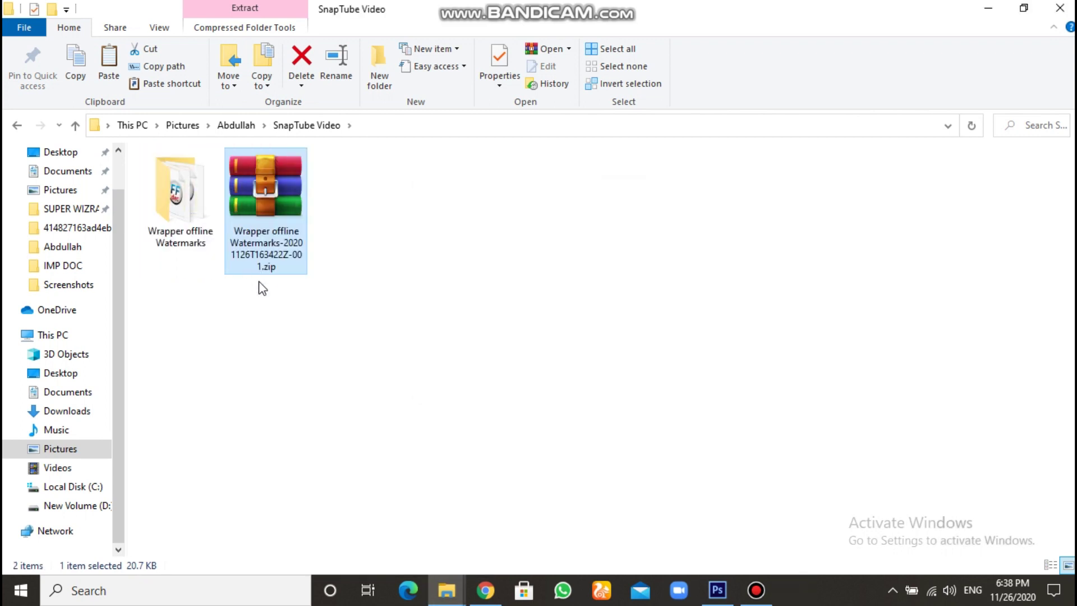
left_click(187, 194)
- Open the Wrapper offline Watermarks folder and look over its 12 .swf files
double_click(187, 194)
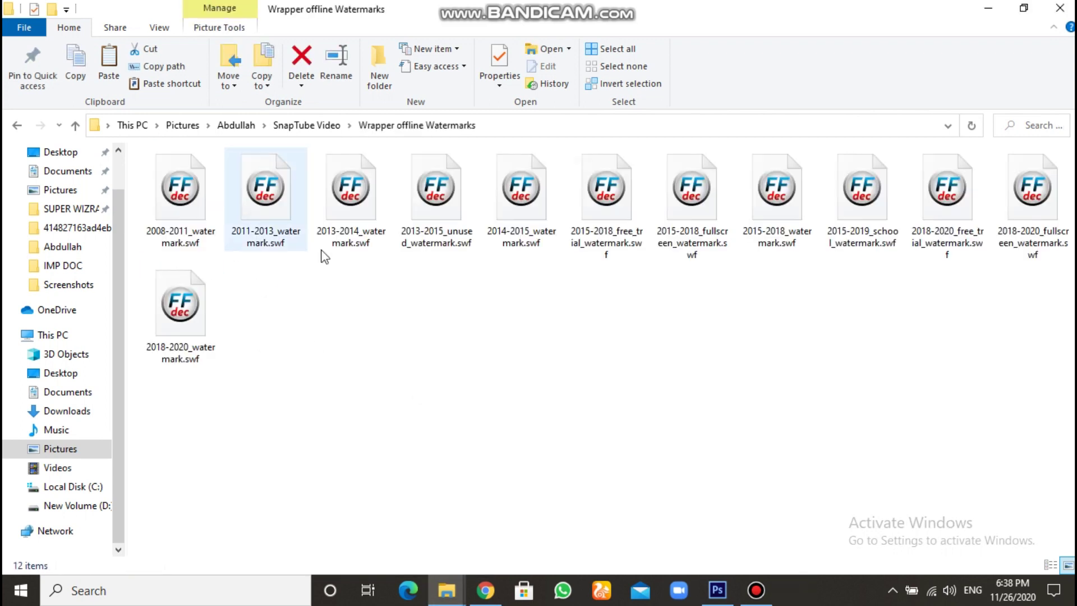
left_click_drag(275, 302, 1032, 349)
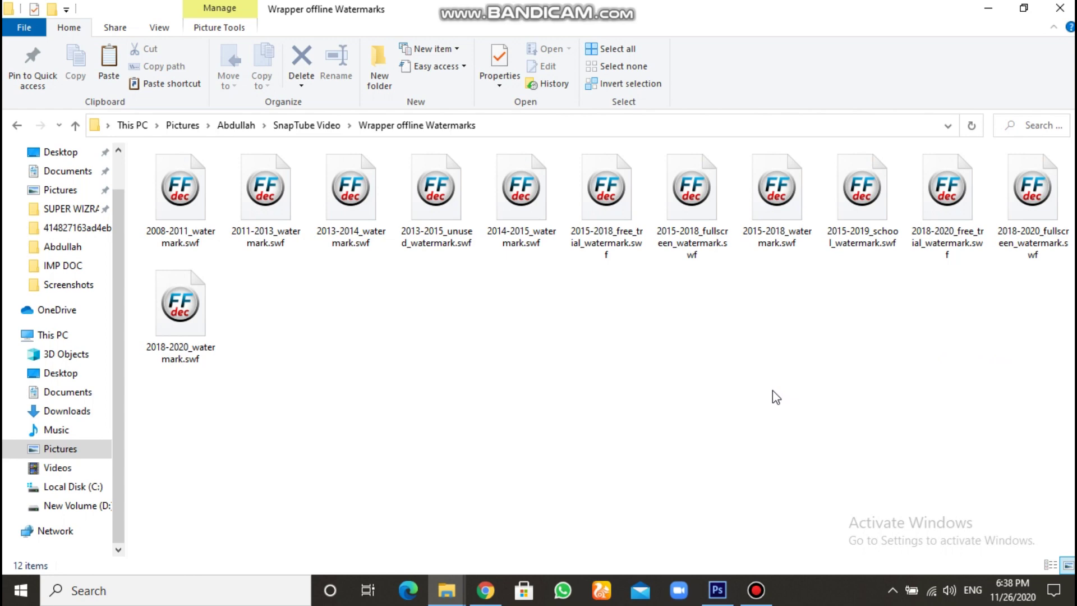
left_click_drag(811, 420, 468, 408)
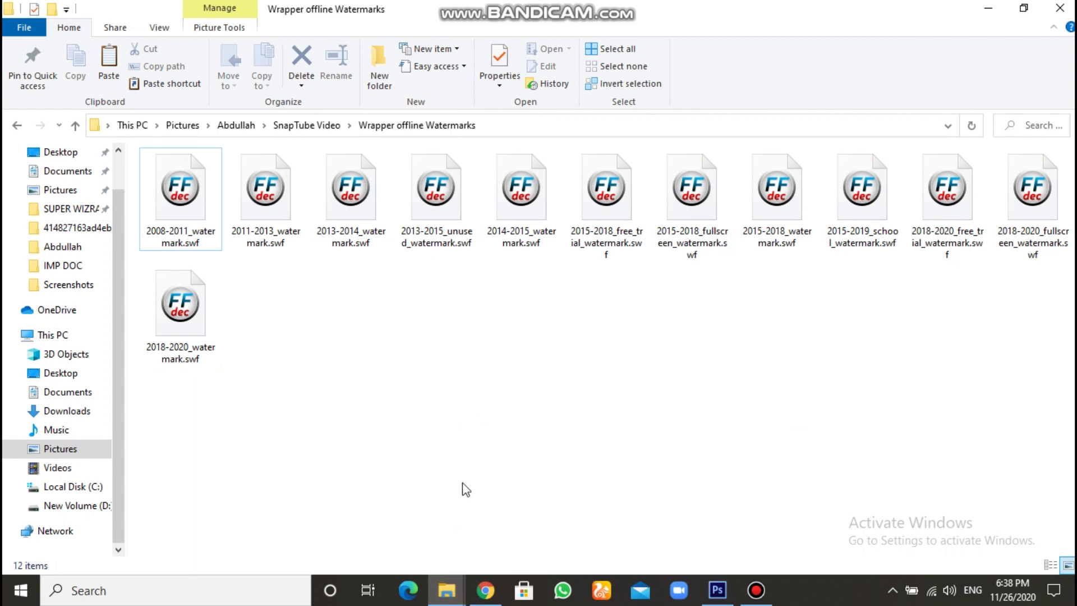
left_click(756, 590)
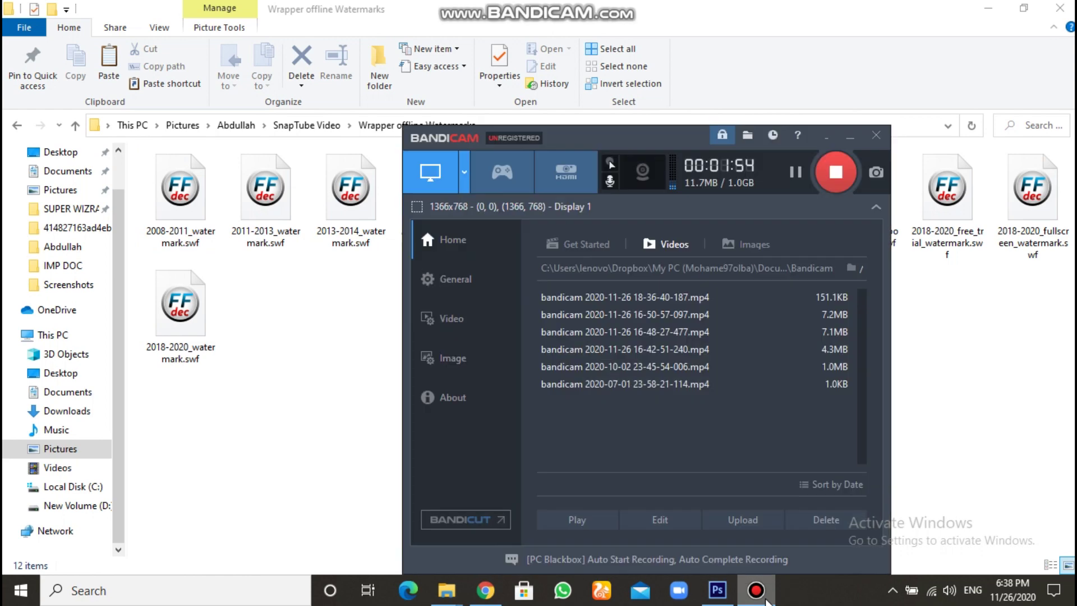
left_click(849, 139)
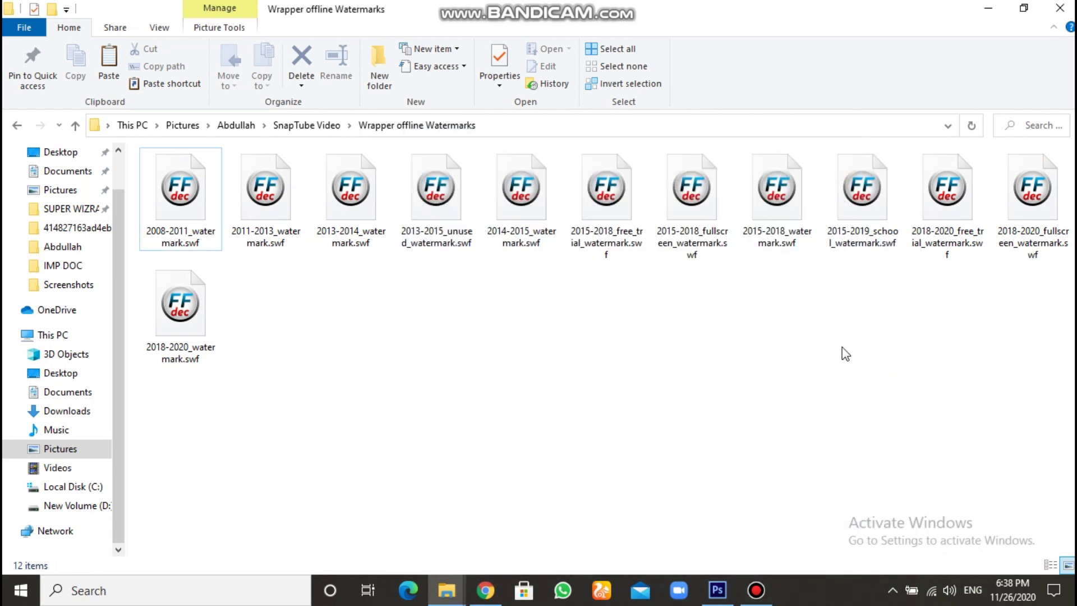
left_click_drag(401, 333, 1043, 392)
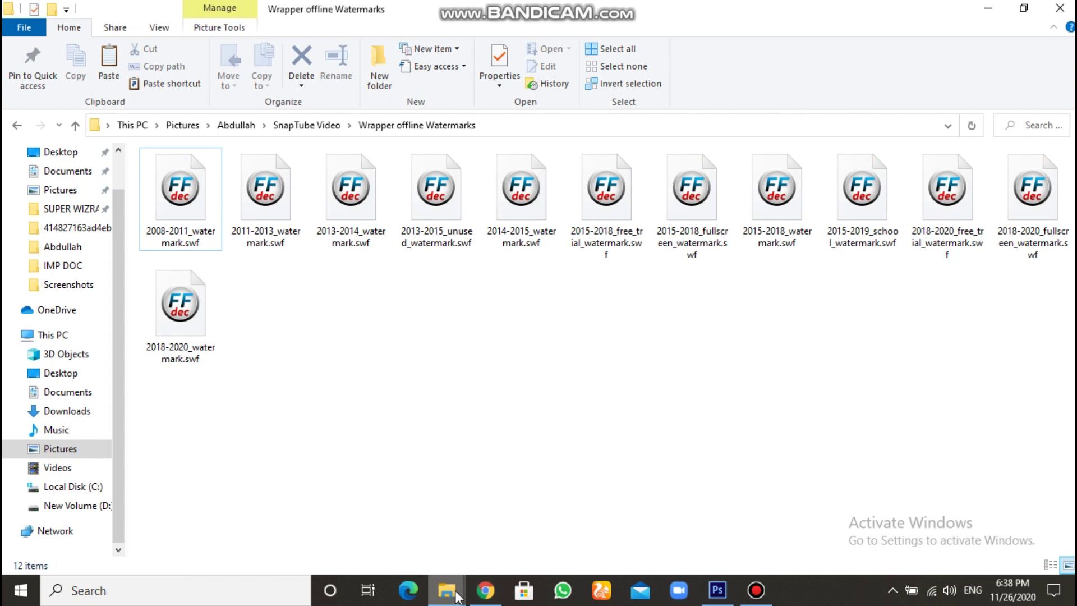
- Return to the wrapper-offline folder window
mouse_move(456, 596)
left_click_drag(273, 302, 477, 314)
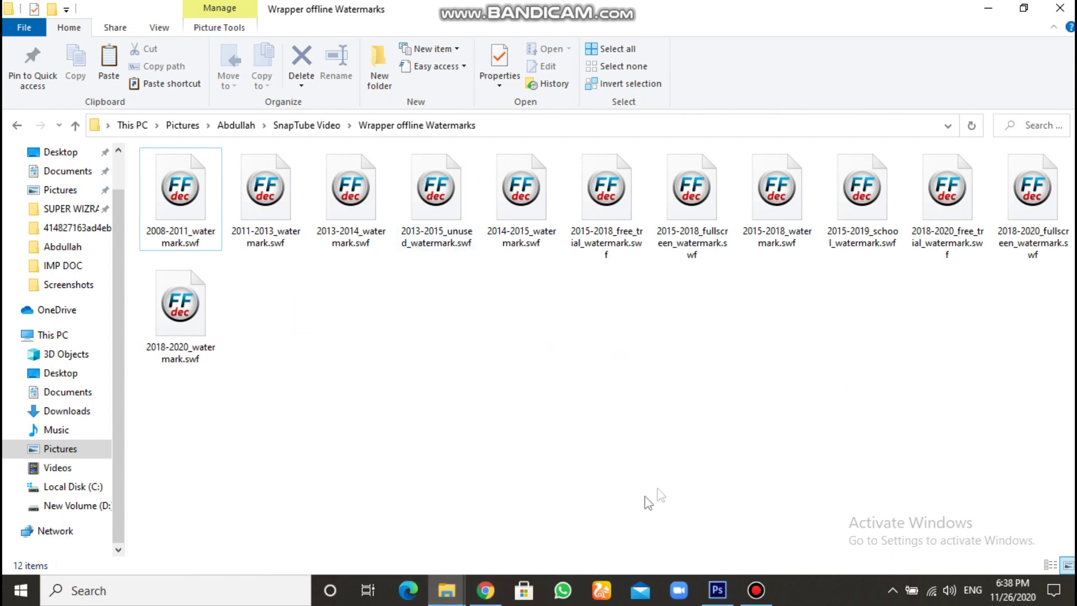
left_click(447, 590)
left_click(361, 523)
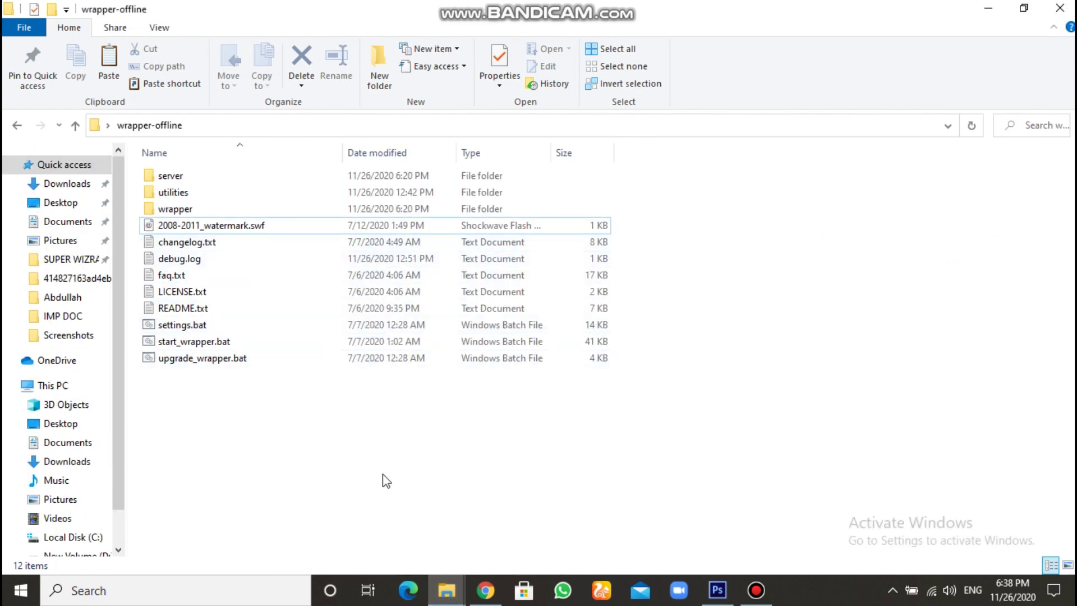
- Copy 2015-2019_school_watermark.swf from the Wrapper offline Watermarks window
mouse_move(453, 581)
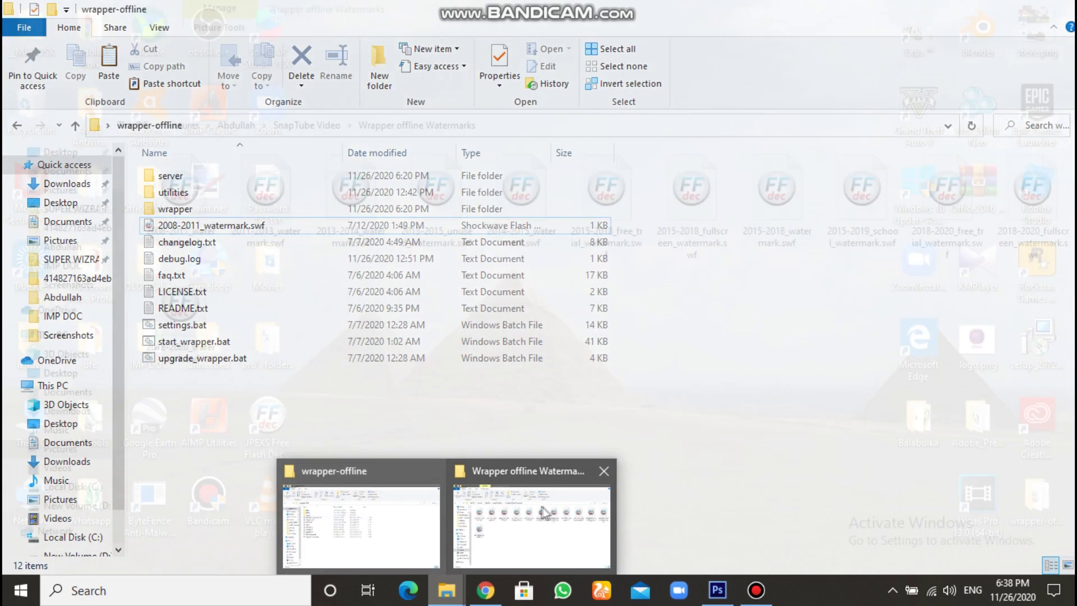
left_click(543, 512)
left_click_drag(589, 428, 601, 328)
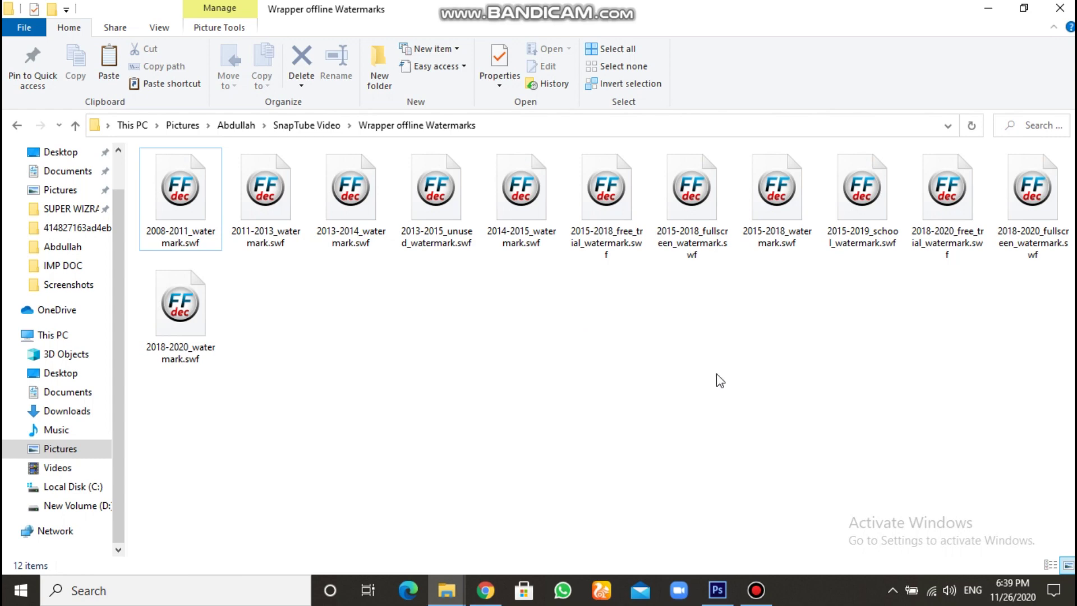
left_click_drag(800, 374, 963, 475)
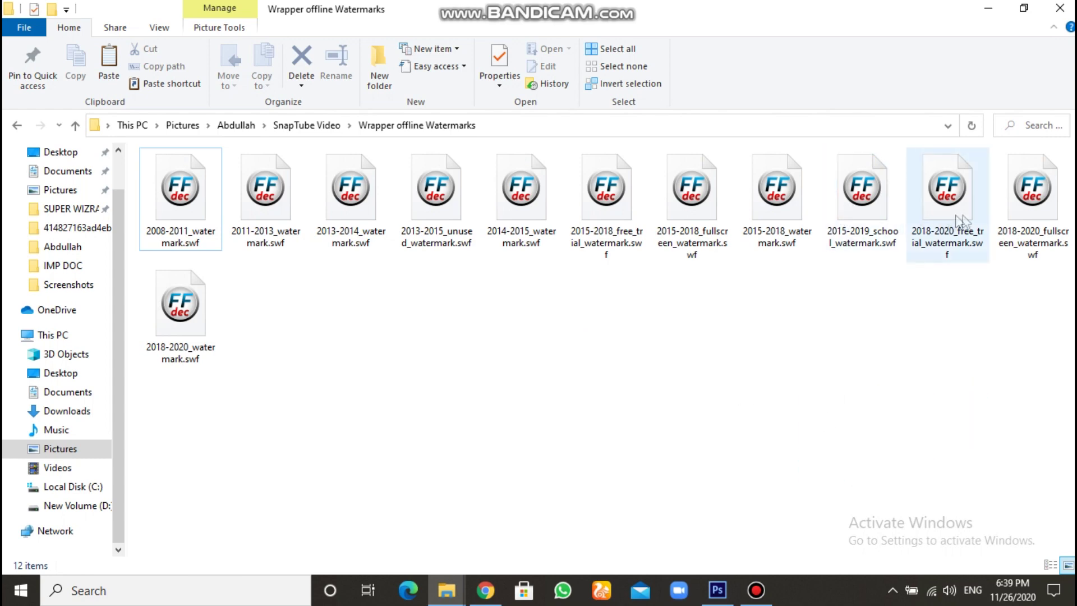
left_click(892, 220)
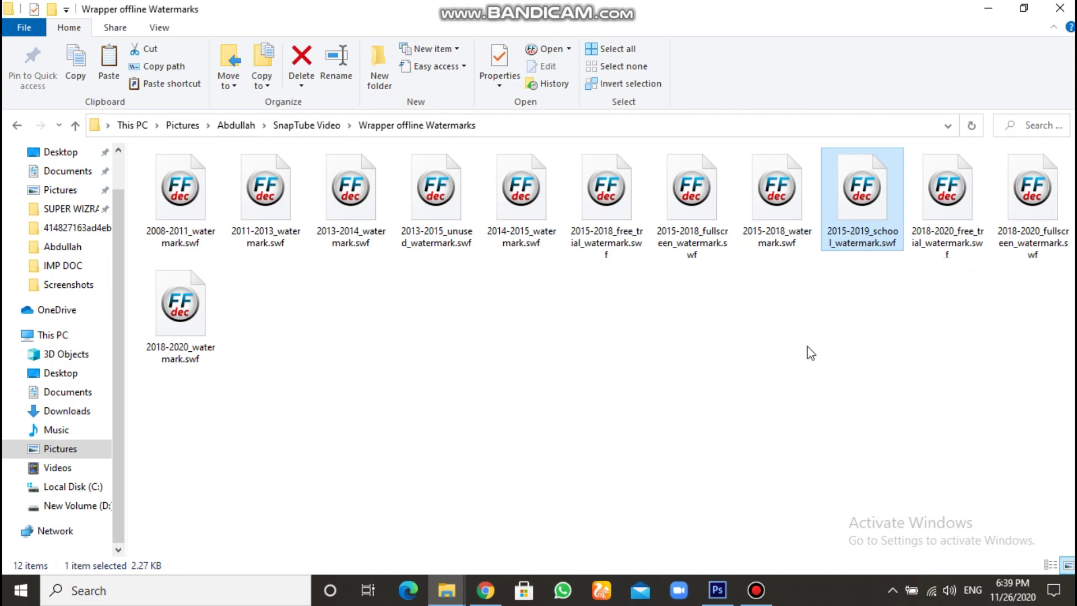
right_click(861, 212)
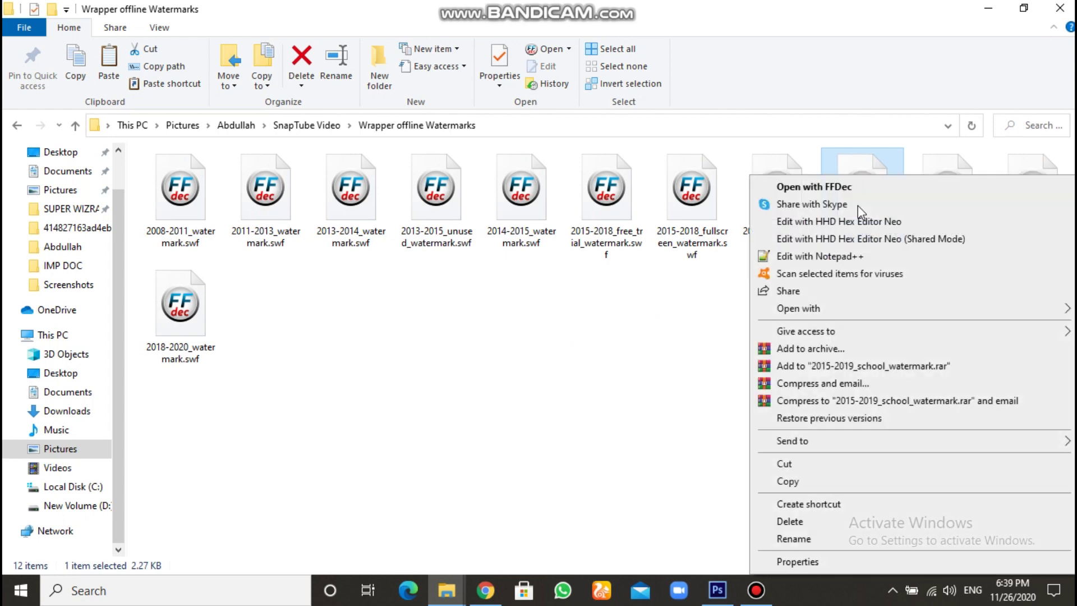
left_click(786, 479)
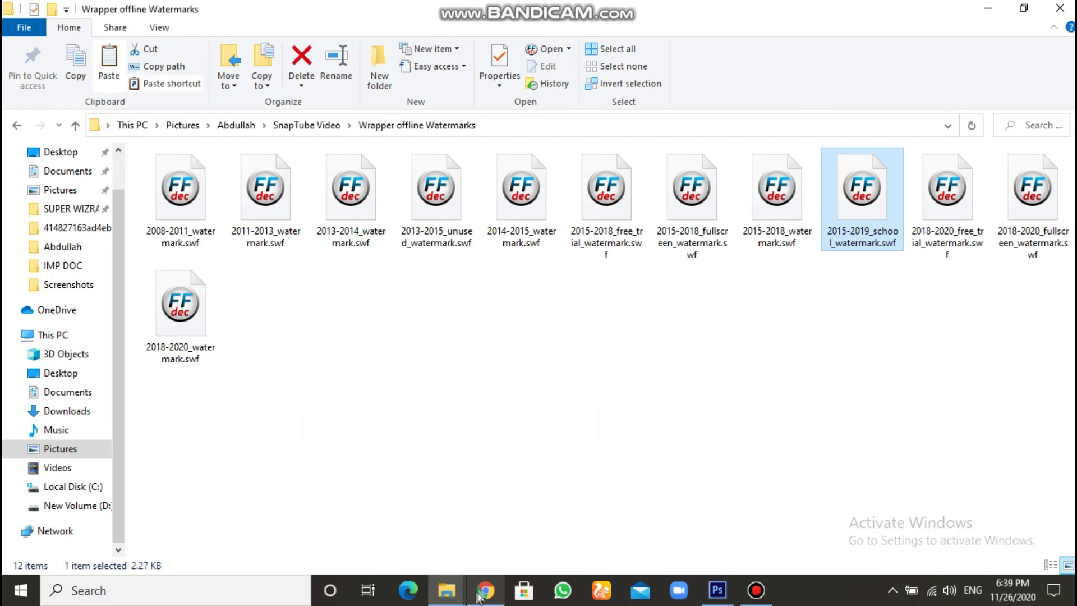
- Paste 2015-2019_school_watermark.swf into wrapper-offline and delete 2008-2011_watermark.swf there
mouse_move(447, 591)
left_click(382, 531)
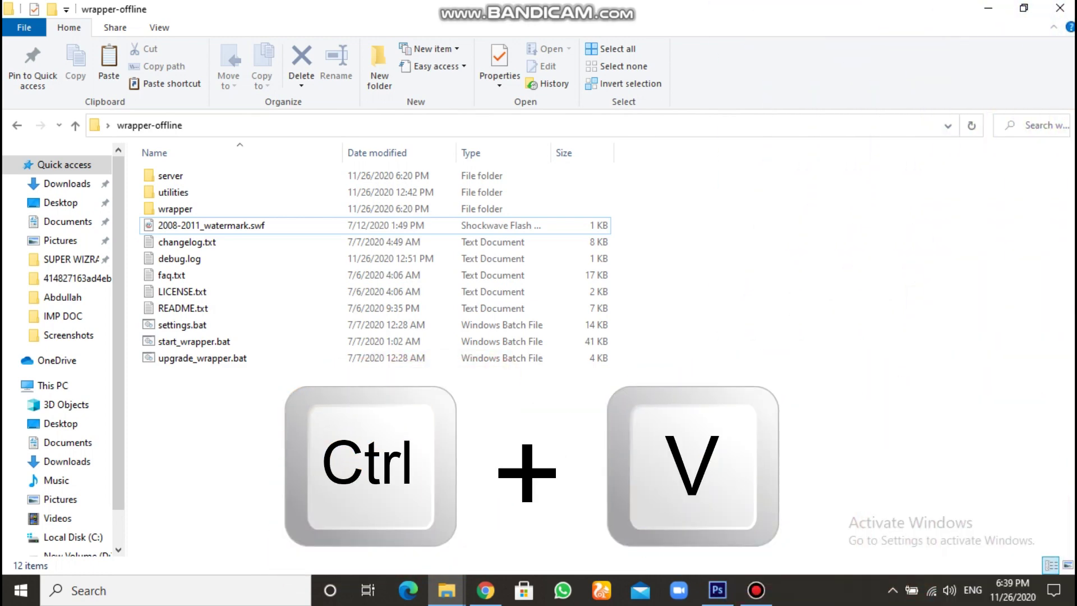
key("ctrl+v")
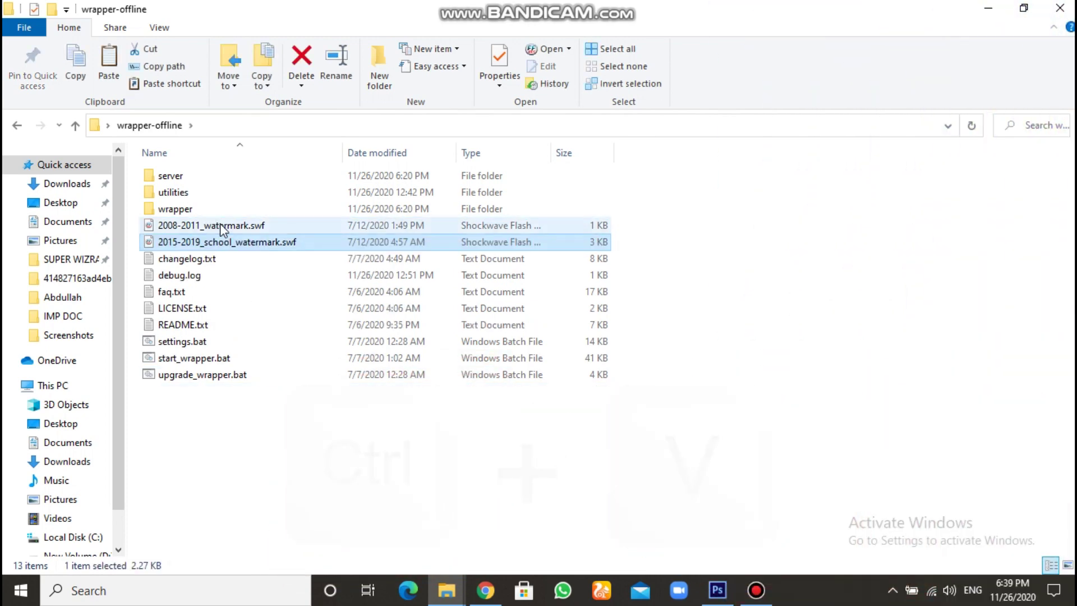
left_click(223, 230)
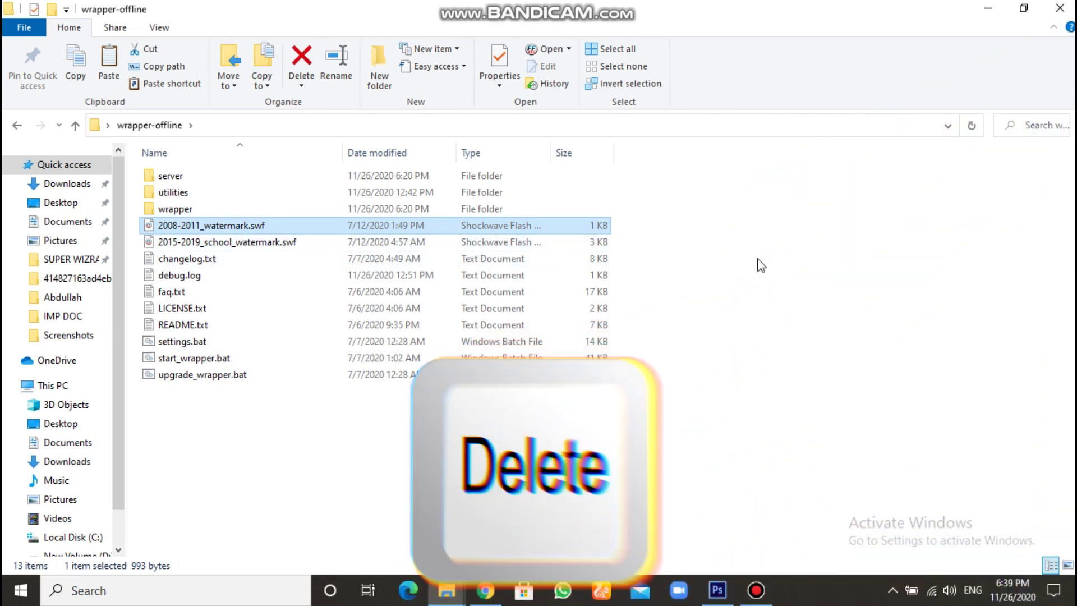
key("Delete")
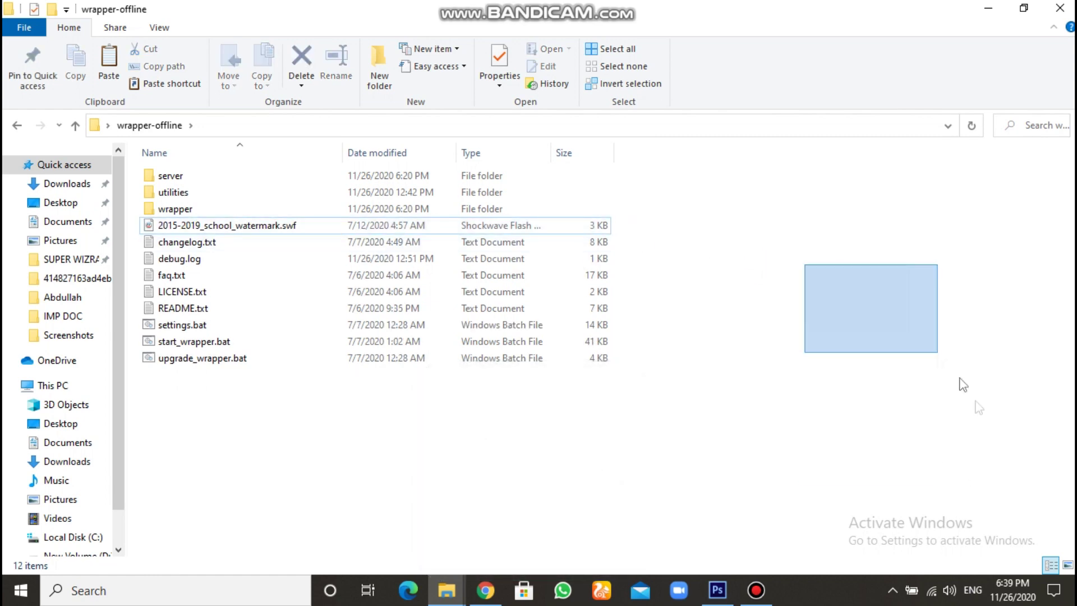
double_click(341, 209)
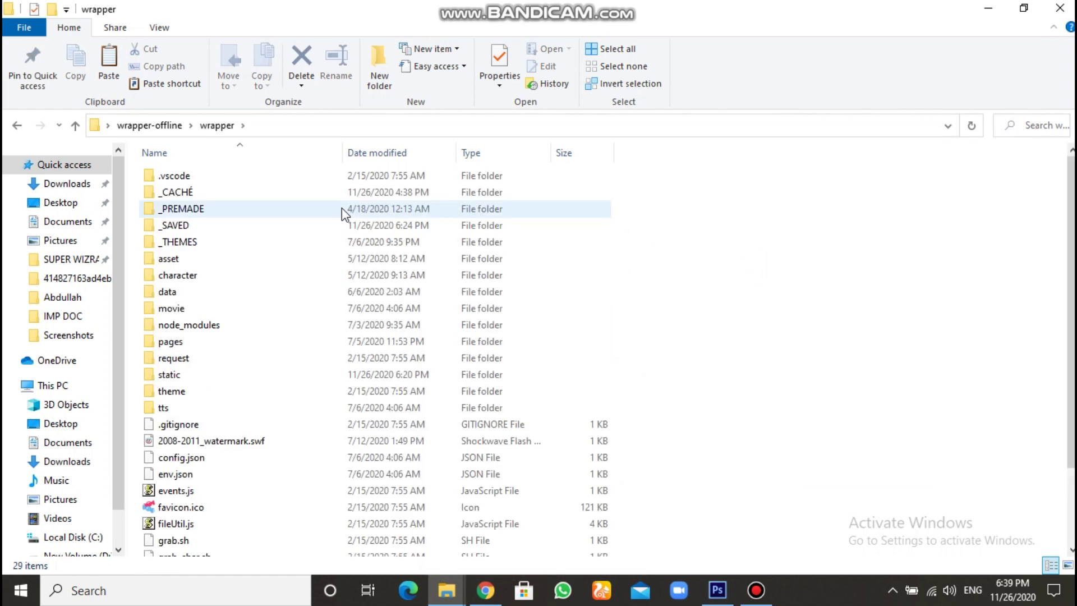
- Paste the school watermark into the wrapper folder and delete its 2008-2011_watermark.swf
key("ctrl+v")
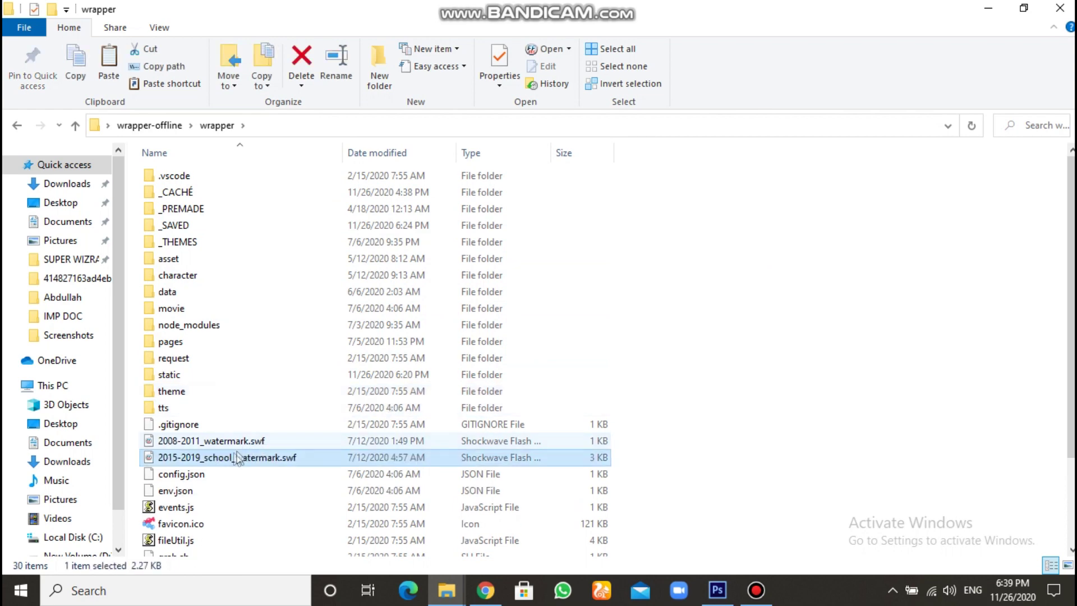
left_click(197, 441)
key("Delete")
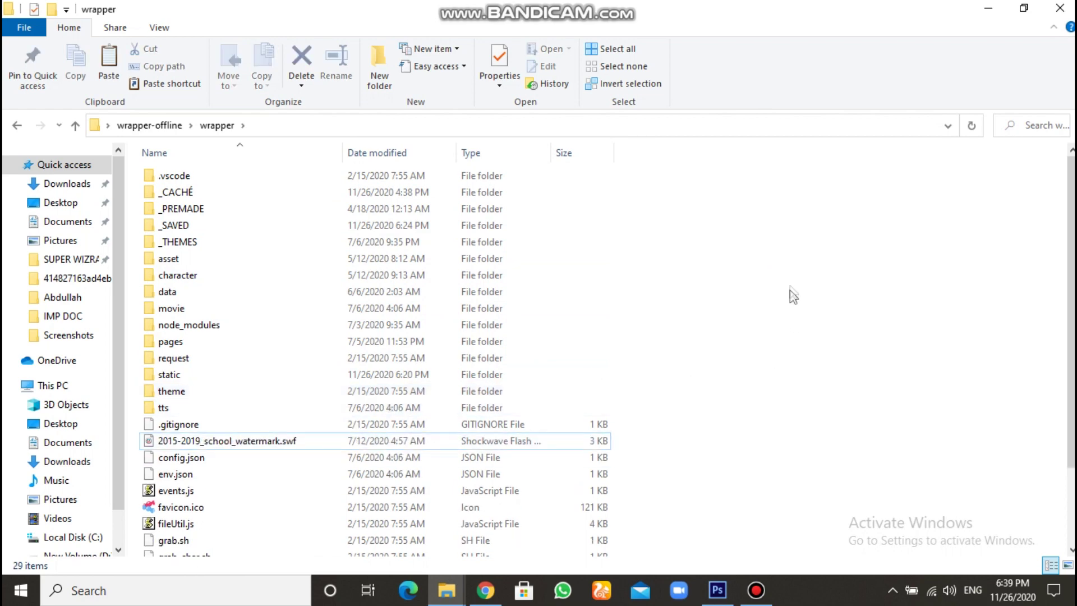
- In the static subfolder, paste the school watermark and delete 2008-2011_watermark.swf
left_click(215, 378)
double_click(215, 378)
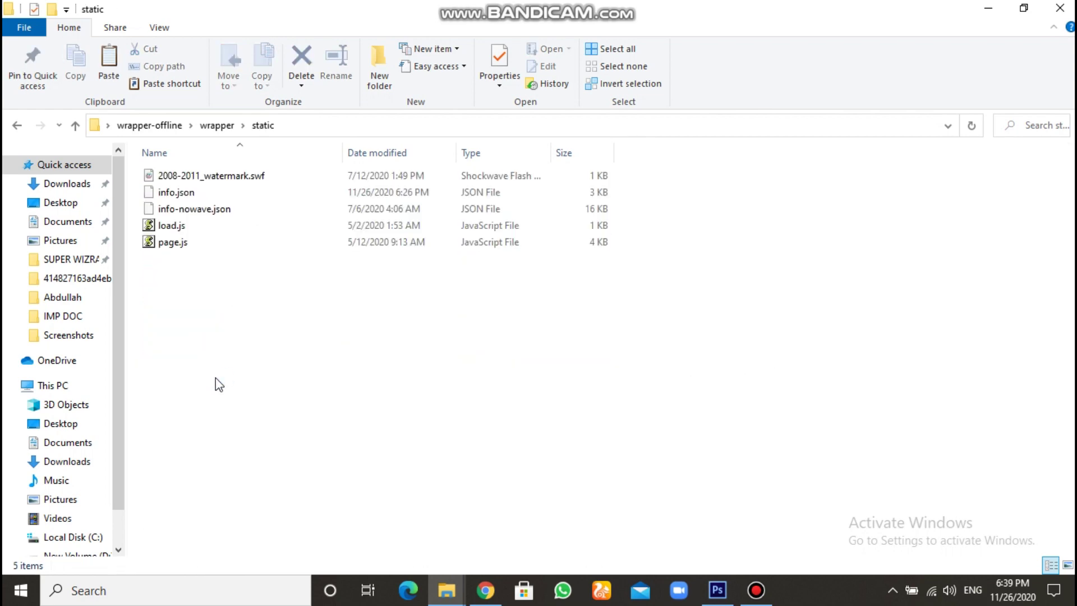
key("ctrl+v")
left_click(243, 178)
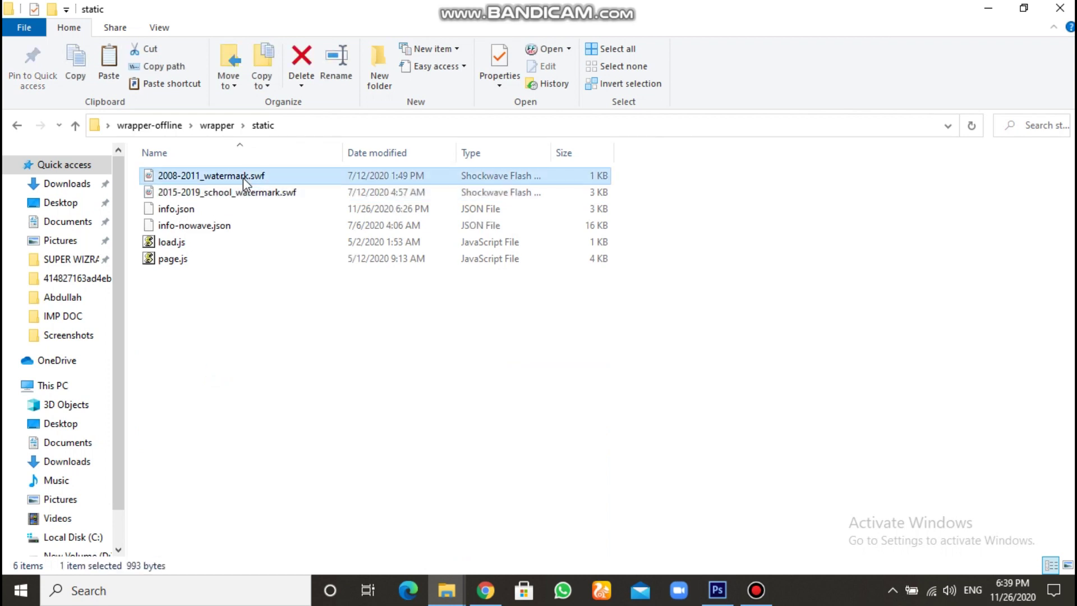
key("Delete")
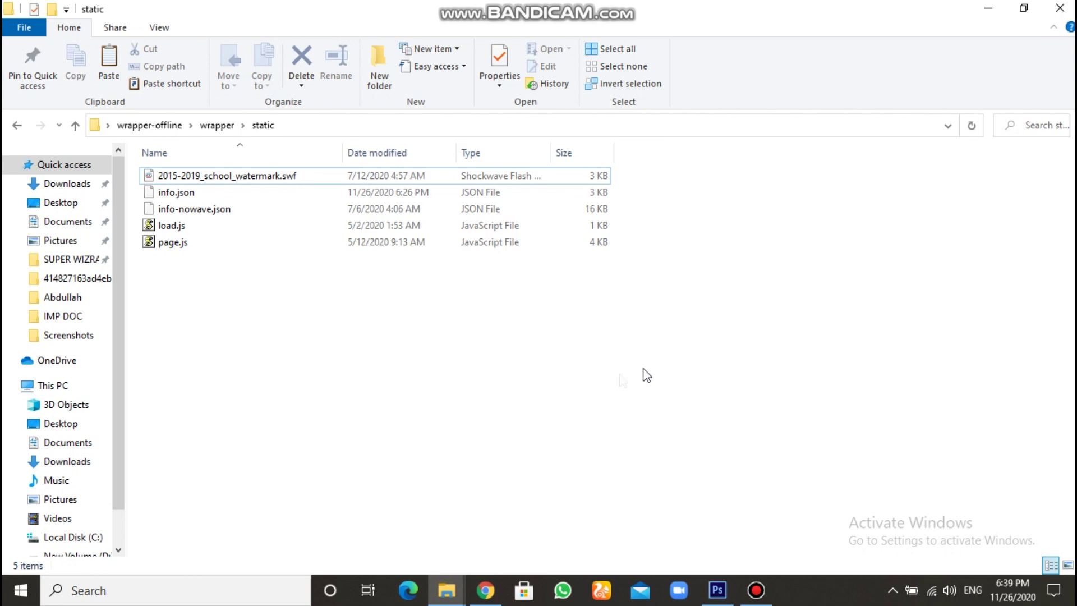
left_click(214, 191)
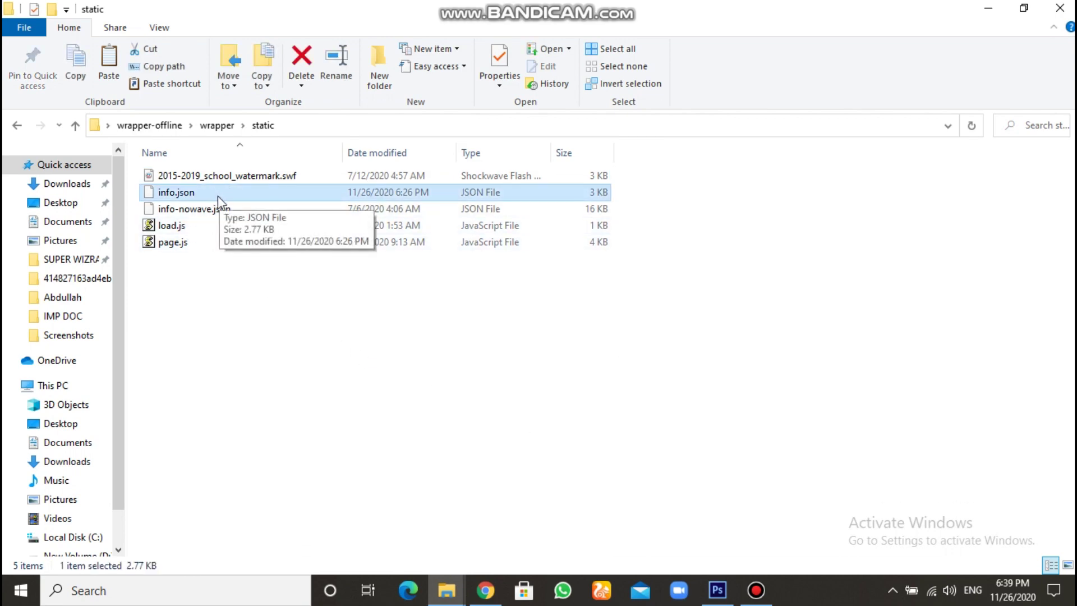
- Open info.json in Notepad++ and change line 78's watermark style from twoLines to g4s
right_click(218, 196)
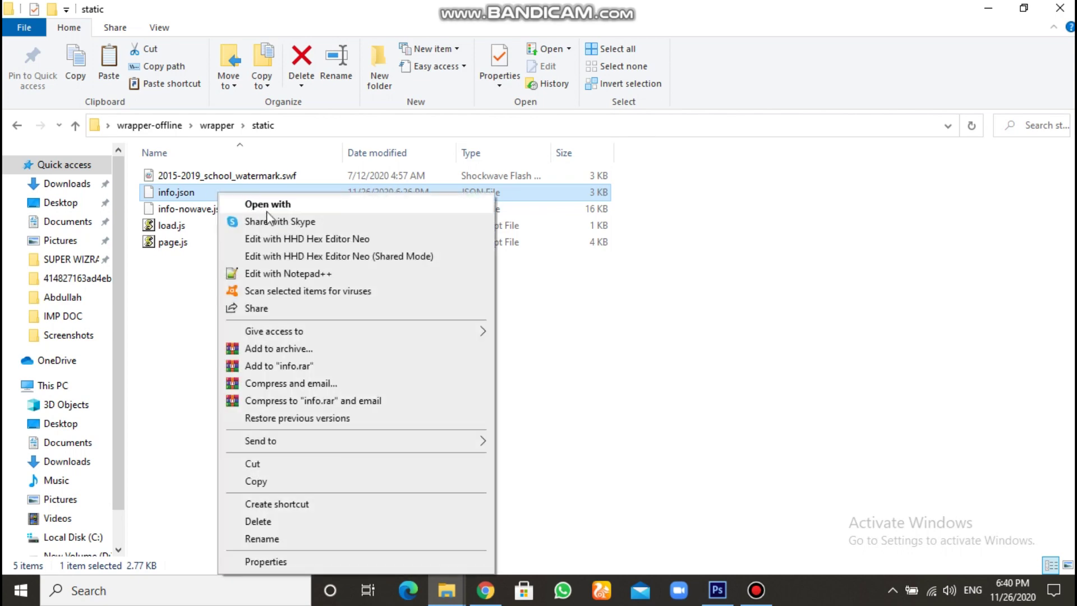
left_click(275, 274)
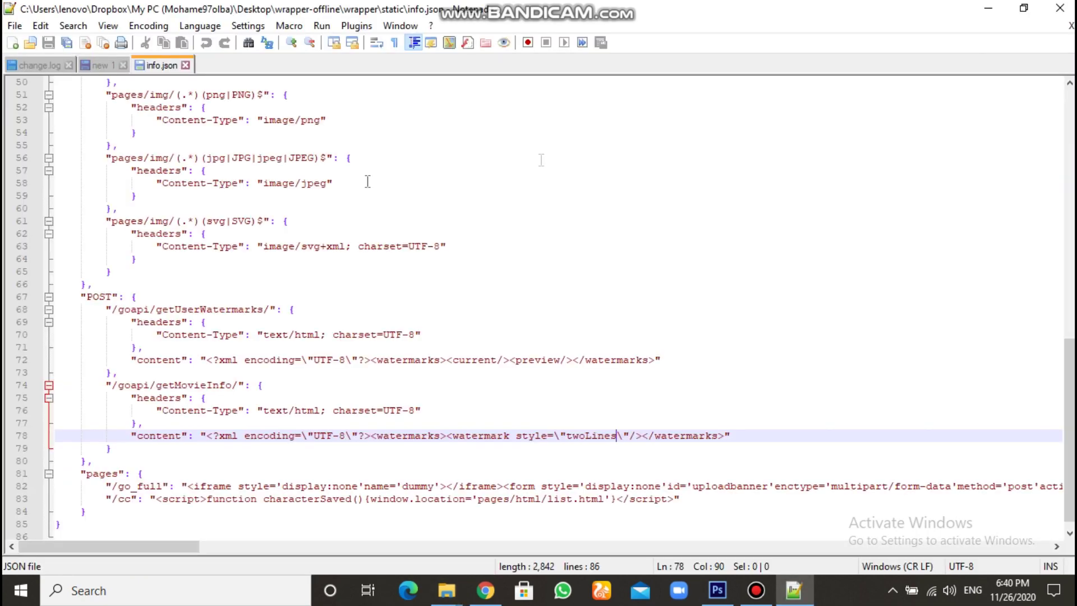
left_click(981, 7)
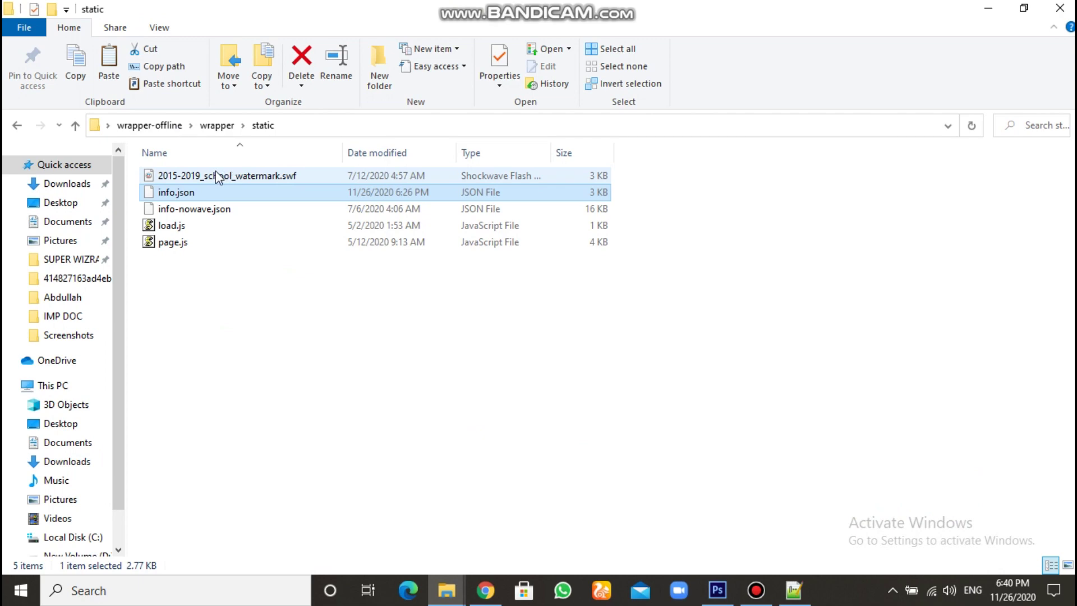
left_click(807, 591)
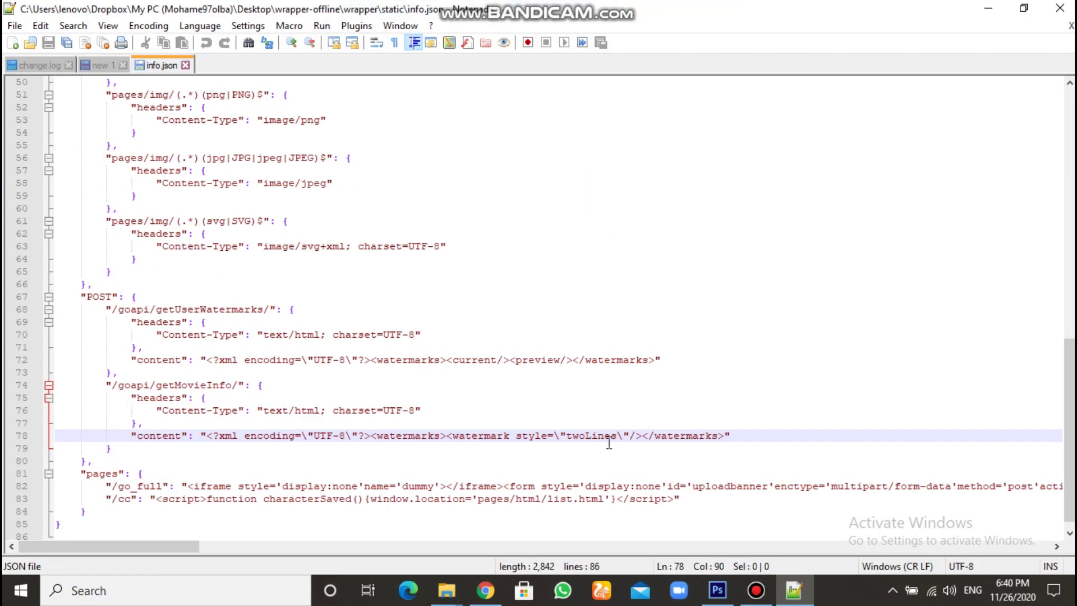
left_click_drag(616, 441, 568, 441)
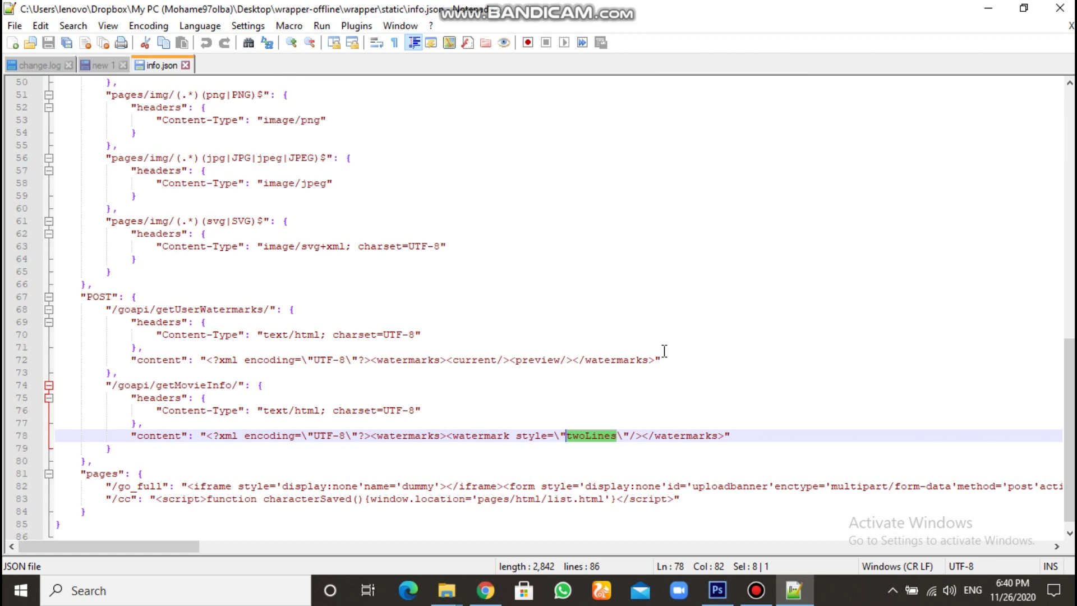
type("g4s")
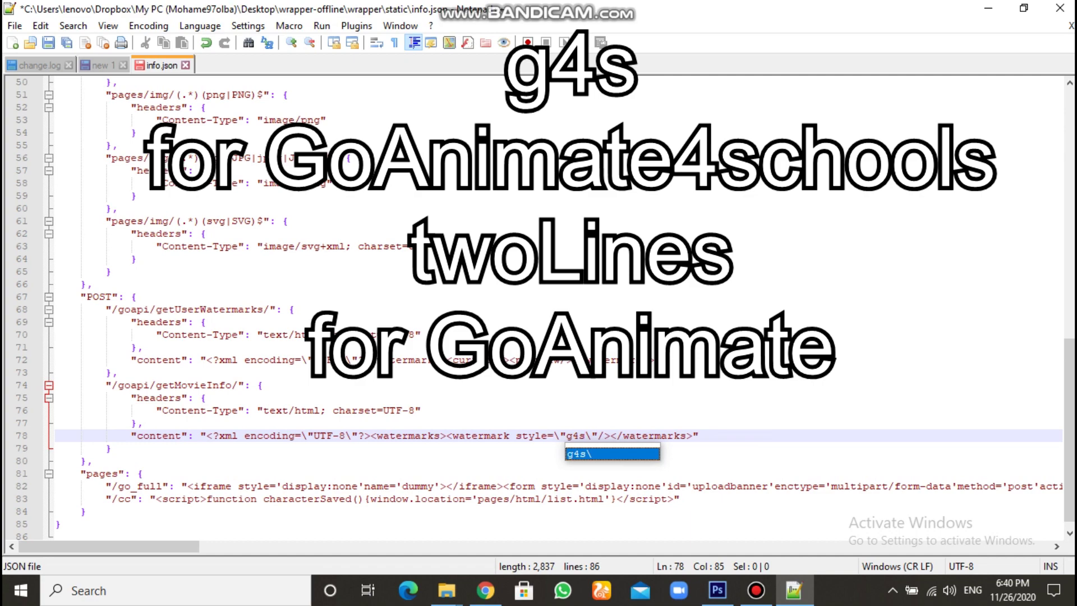
left_click(447, 590)
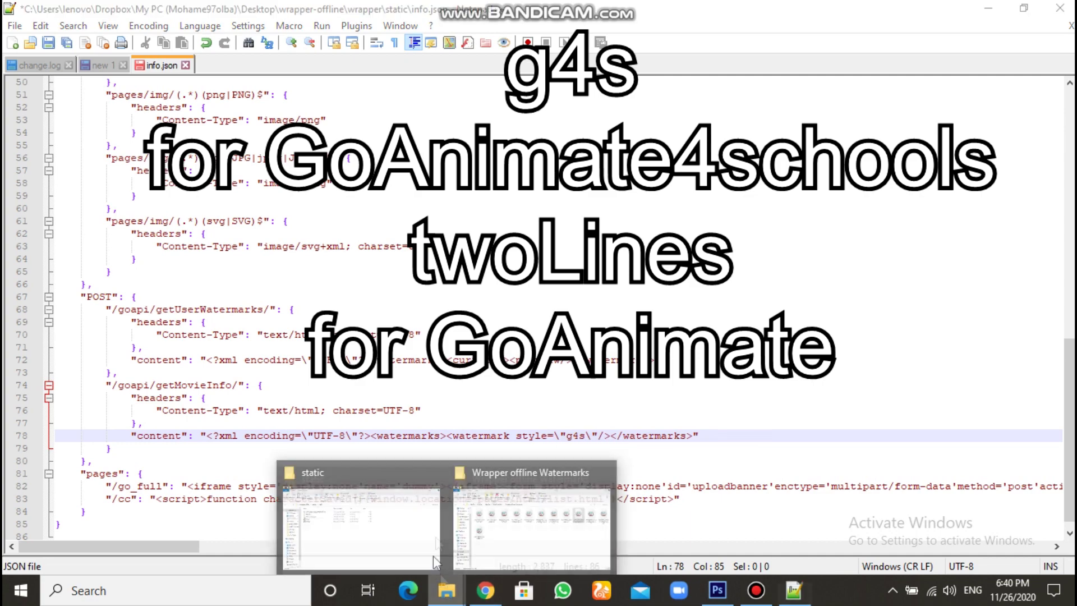
left_click(493, 525)
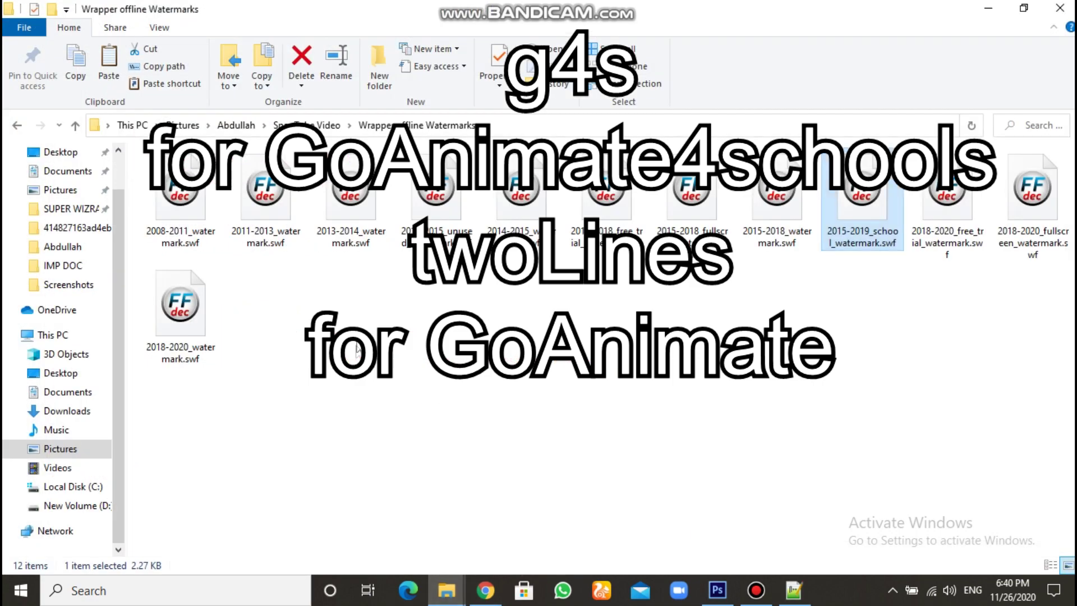
left_click_drag(356, 339, 841, 422)
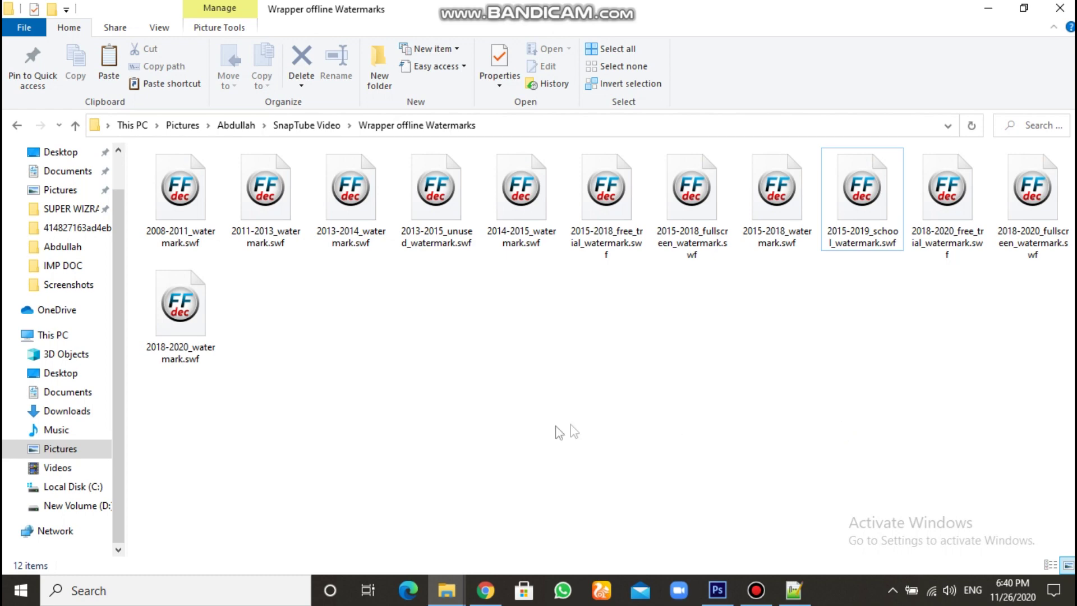
left_click(188, 189)
left_click(278, 220)
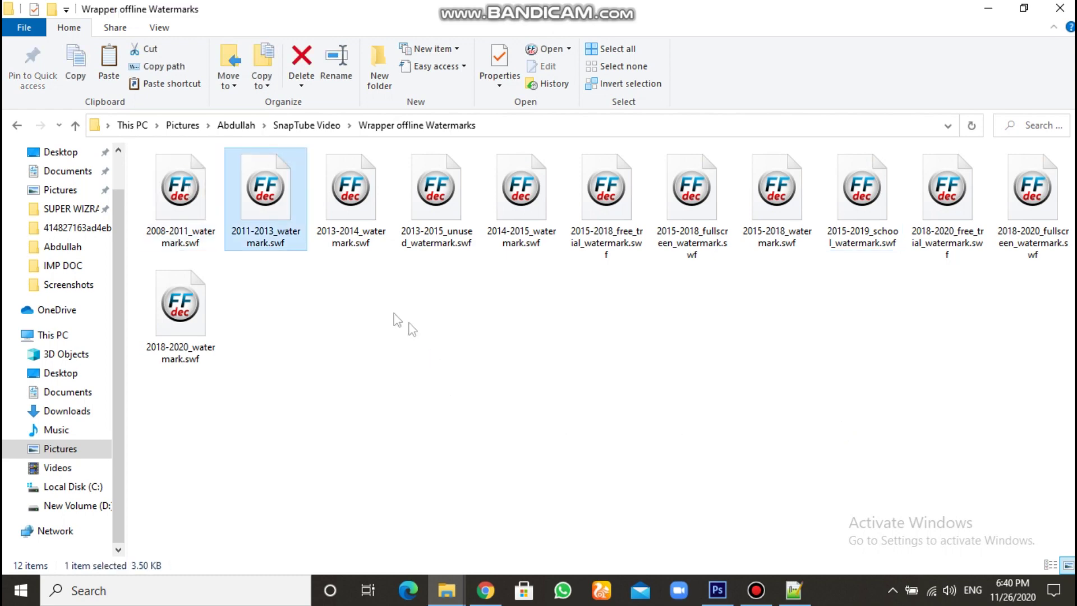
left_click(354, 231)
left_click(447, 214)
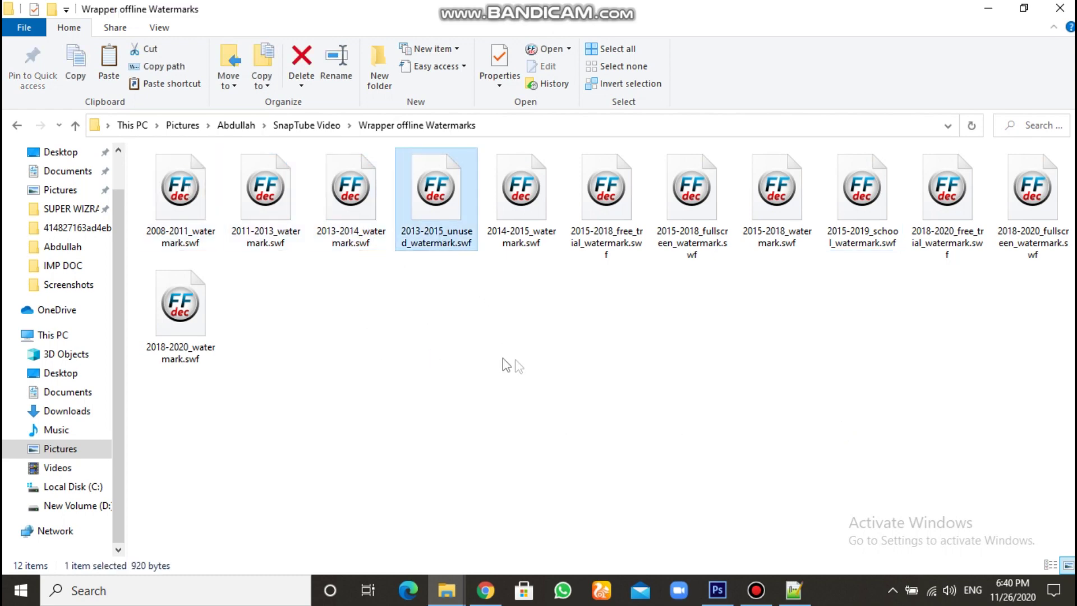
left_click(517, 190)
left_click_drag(516, 335, 983, 406)
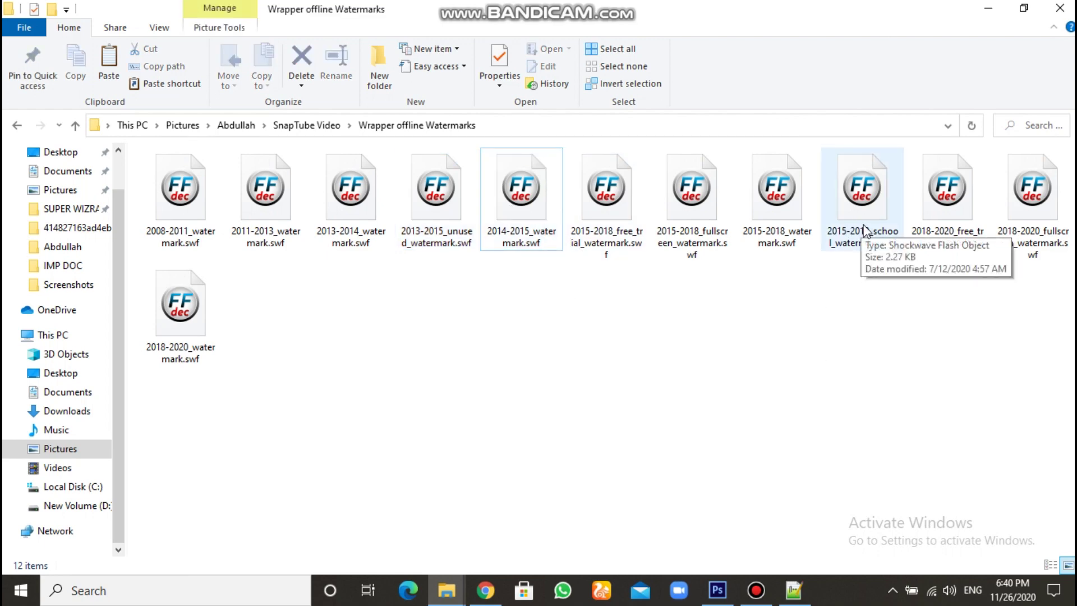
key("alt+Tab")
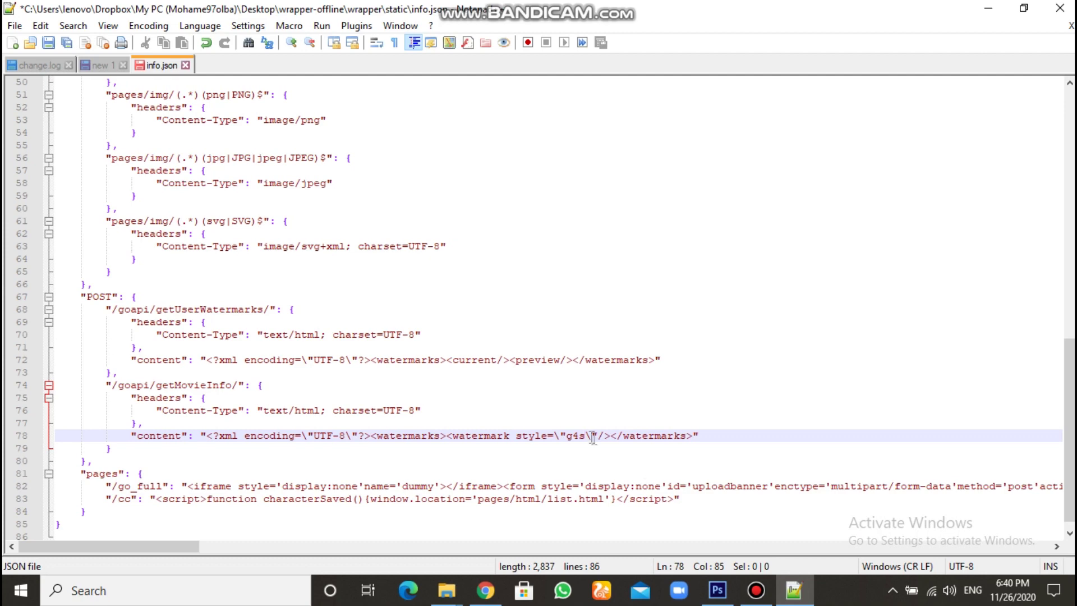
- Retype the watermark style value on line 78 of info.json as g4s
key("ctrl+shift+Left")
type("twoLines")
key("BackSpace")
key("BackSpace")
key("BackSpace")
key("BackSpace")
key("BackSpace")
key("BackSpace")
key("BackSpace")
key("BackSpace")
type("g4s")
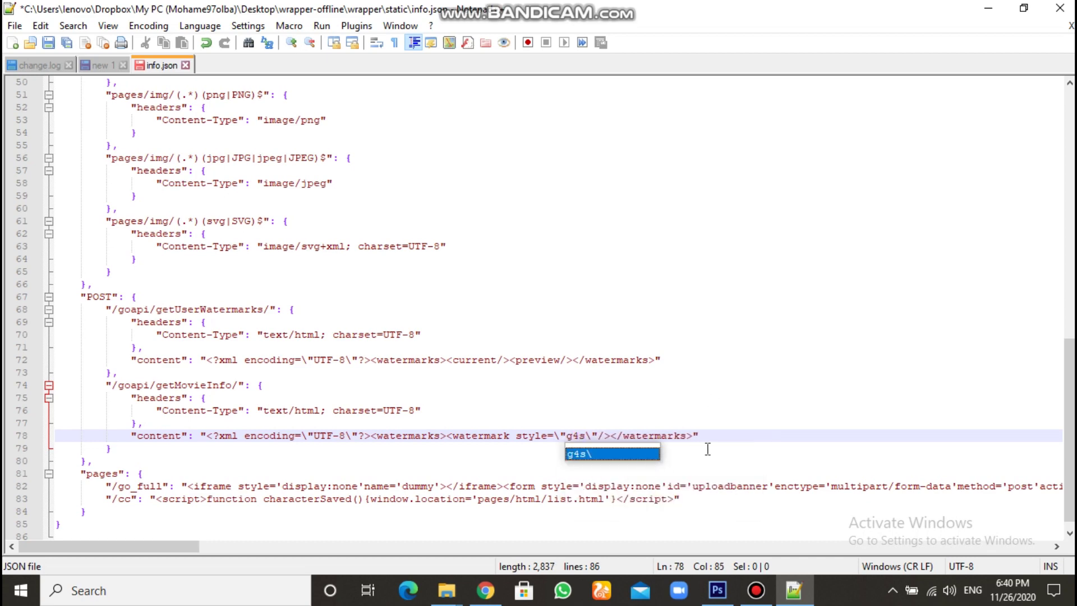
left_click(716, 444)
left_click(726, 431)
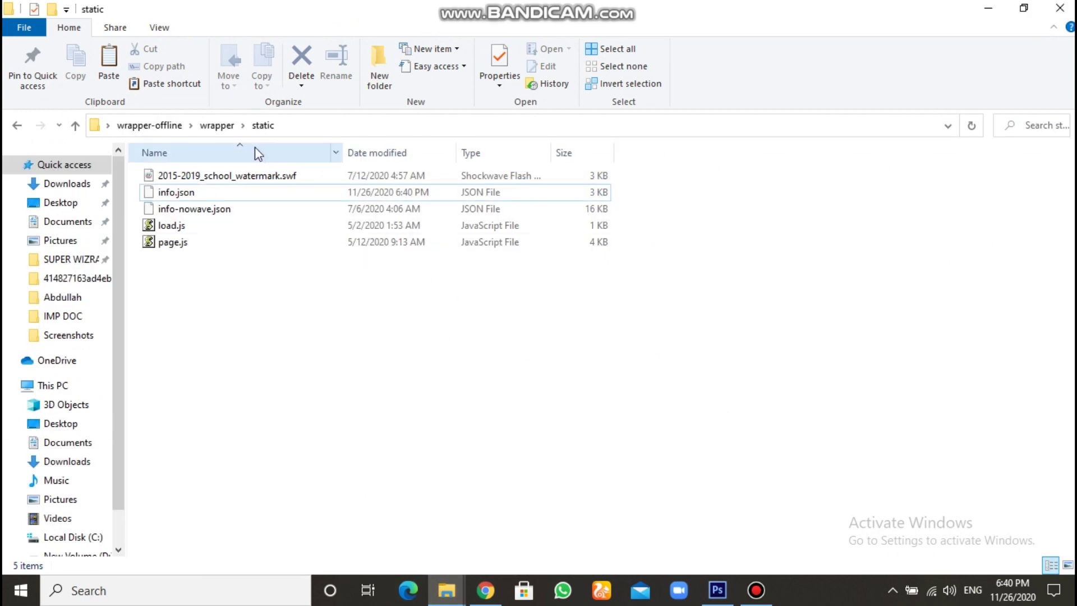
- In the server folder, paste the school watermark and delete 2008-2011_watermark.swf
left_click(210, 128)
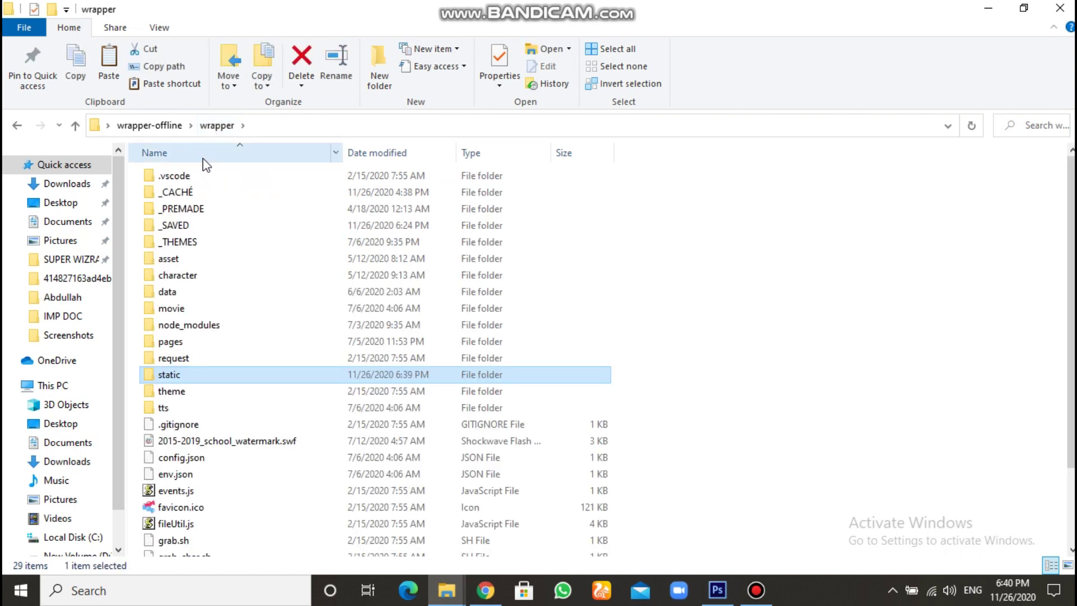
left_click(150, 125)
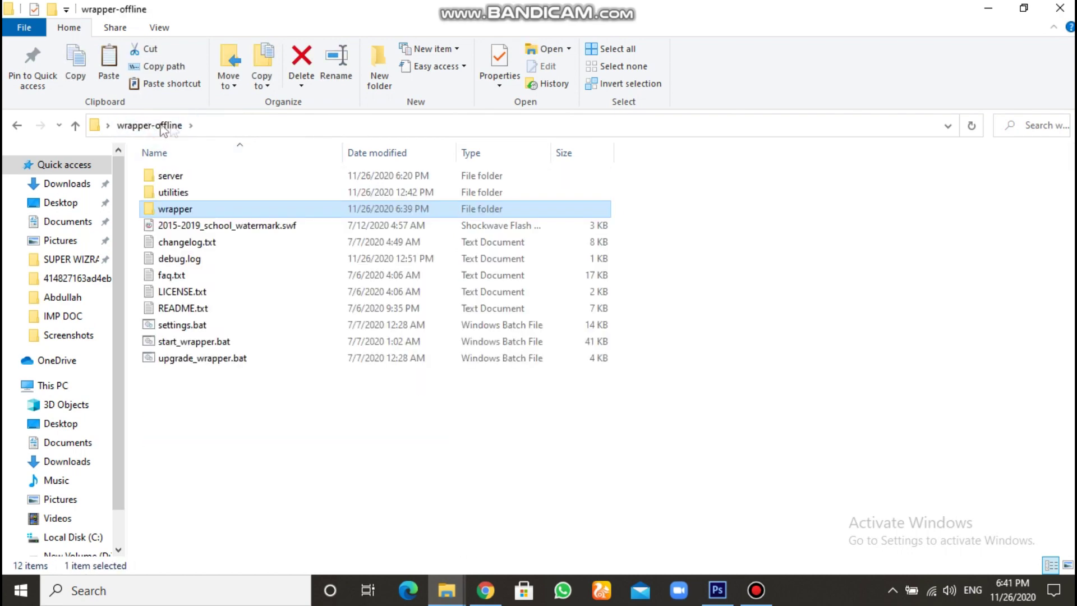
left_click(205, 177)
double_click(205, 178)
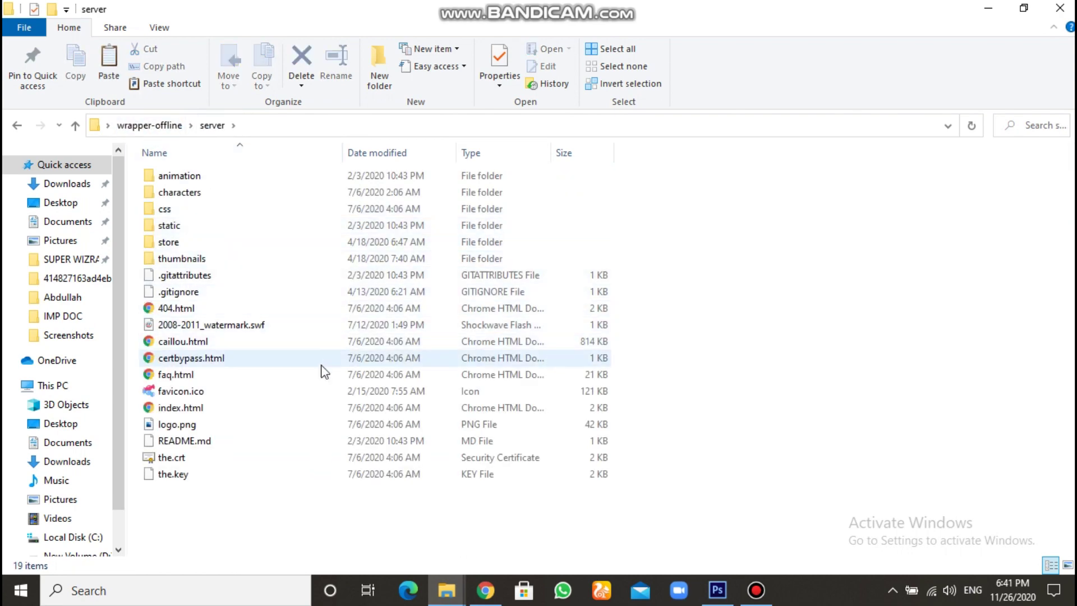
key("ctrl+v")
left_click(208, 328)
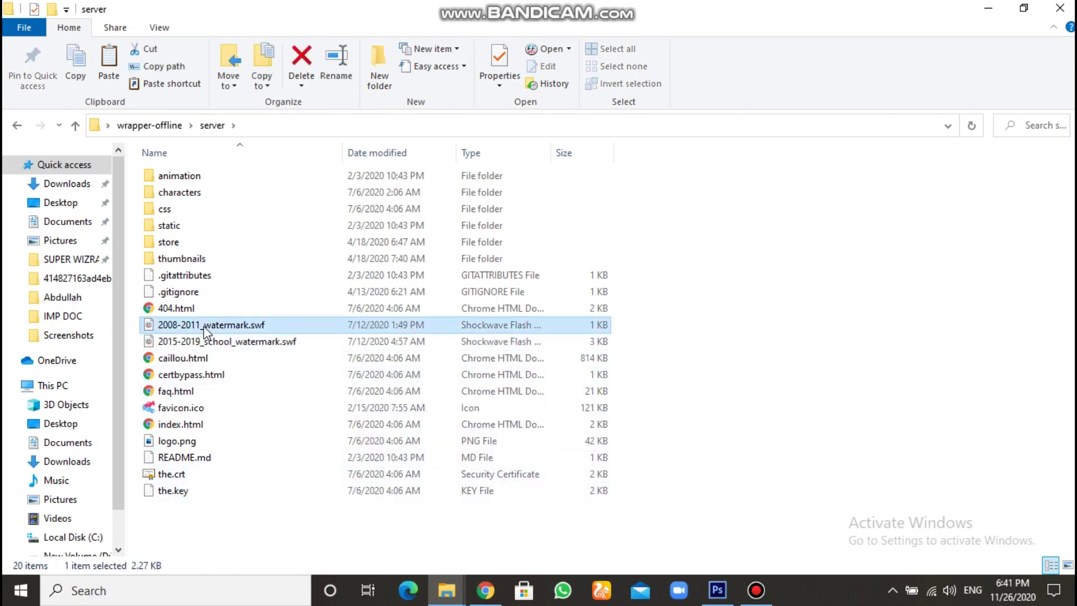
key("Delete")
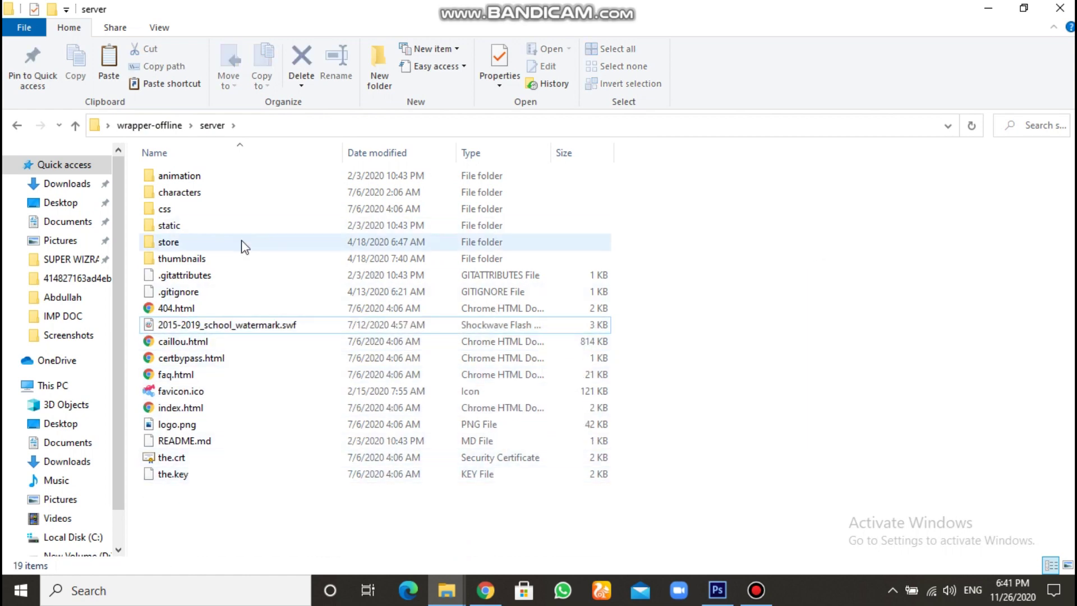
- Swap 2008-2011_watermark.swf for the school watermark in server\animation\414827163ad4eb60
left_click(225, 230)
double_click(225, 230)
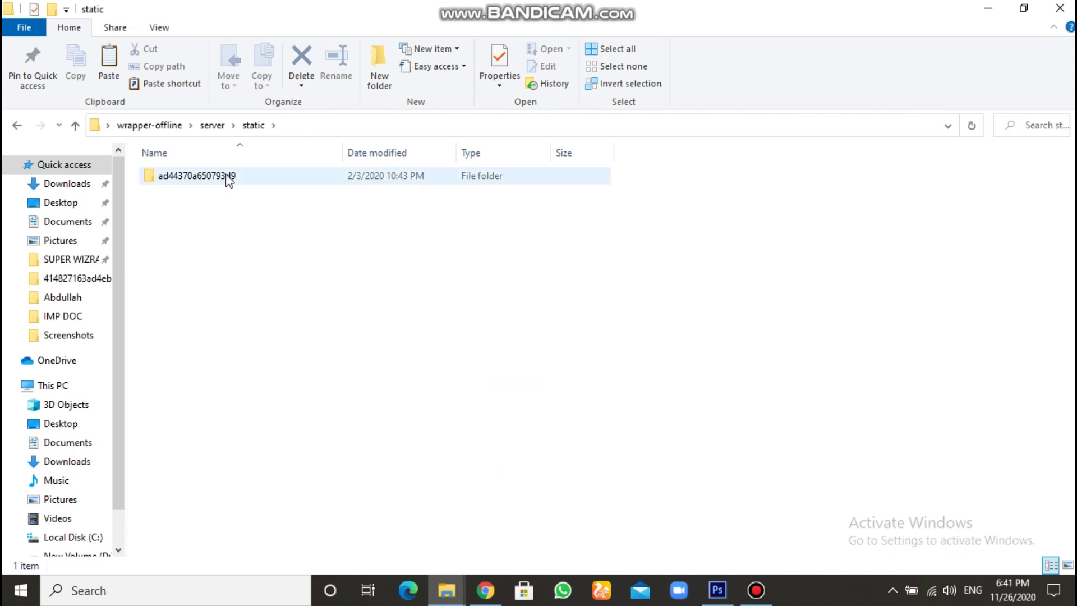
left_click(17, 125)
double_click(193, 175)
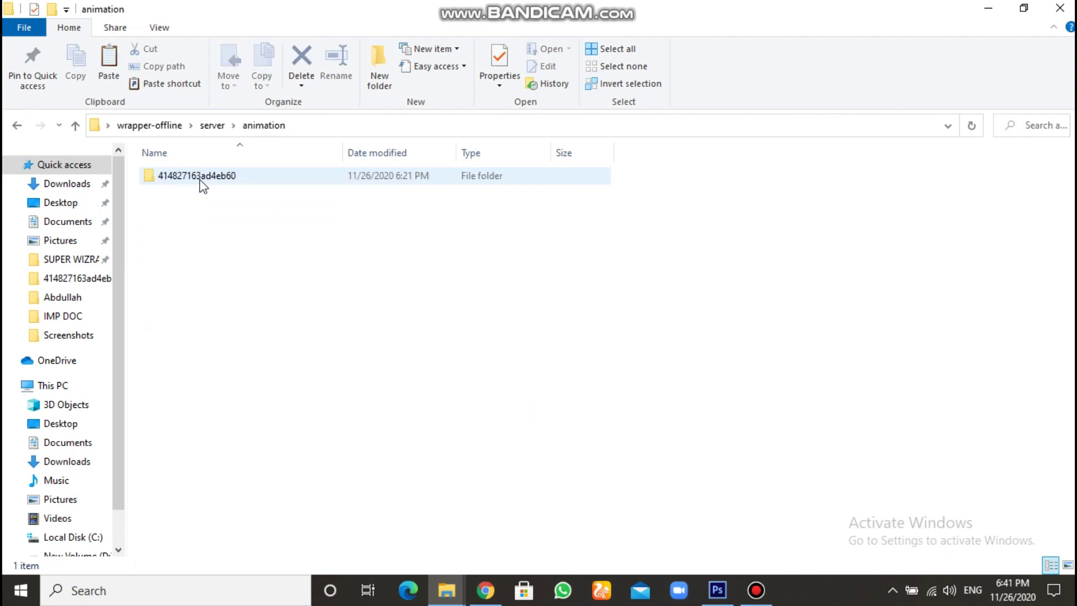
double_click(202, 177)
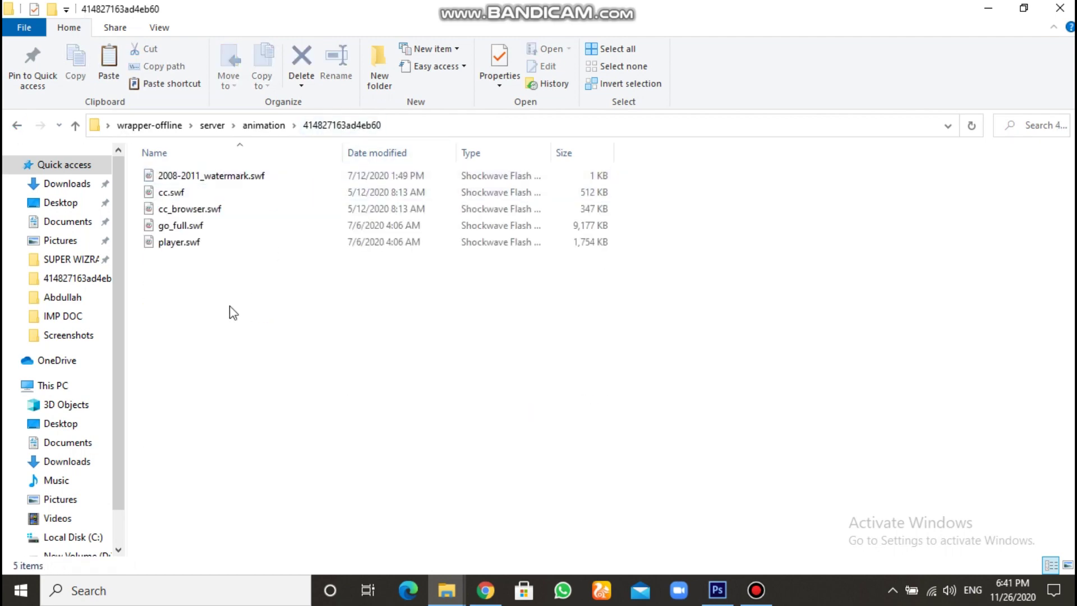
key("ctrl+v")
left_click(207, 177)
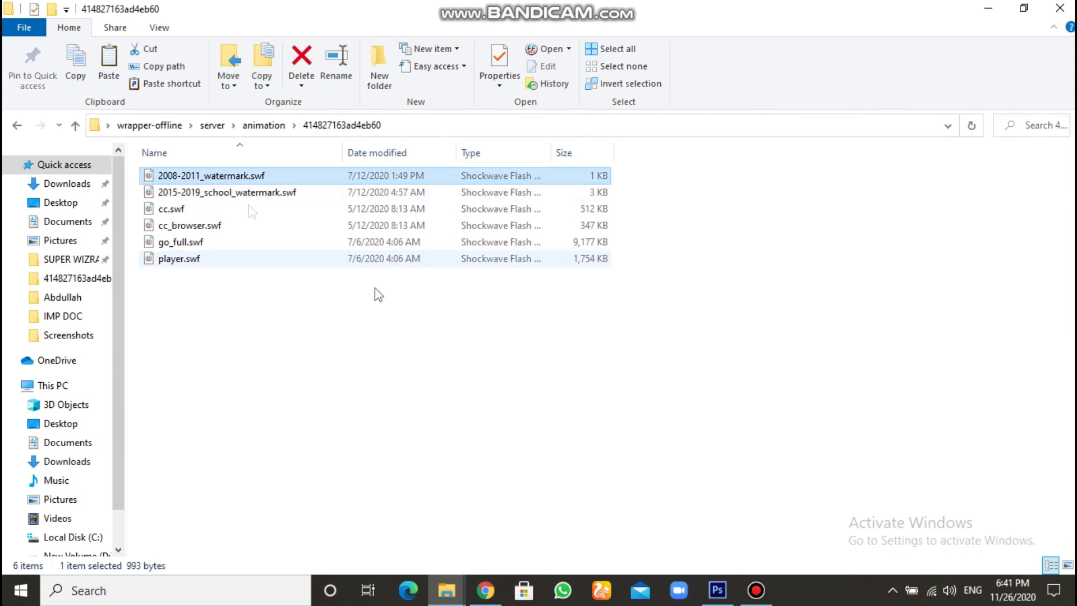
key("Delete")
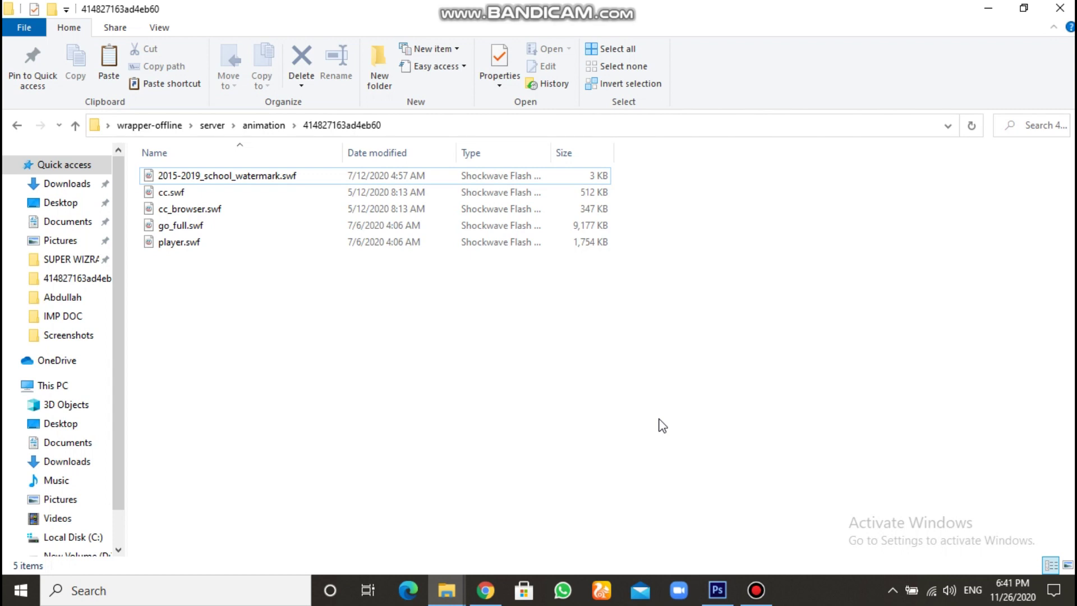
left_click(149, 125)
- Run start_wrapper.bat as administrator to launch the Wrapper console and localhost:4343 video list
left_click_drag(745, 269, 837, 208)
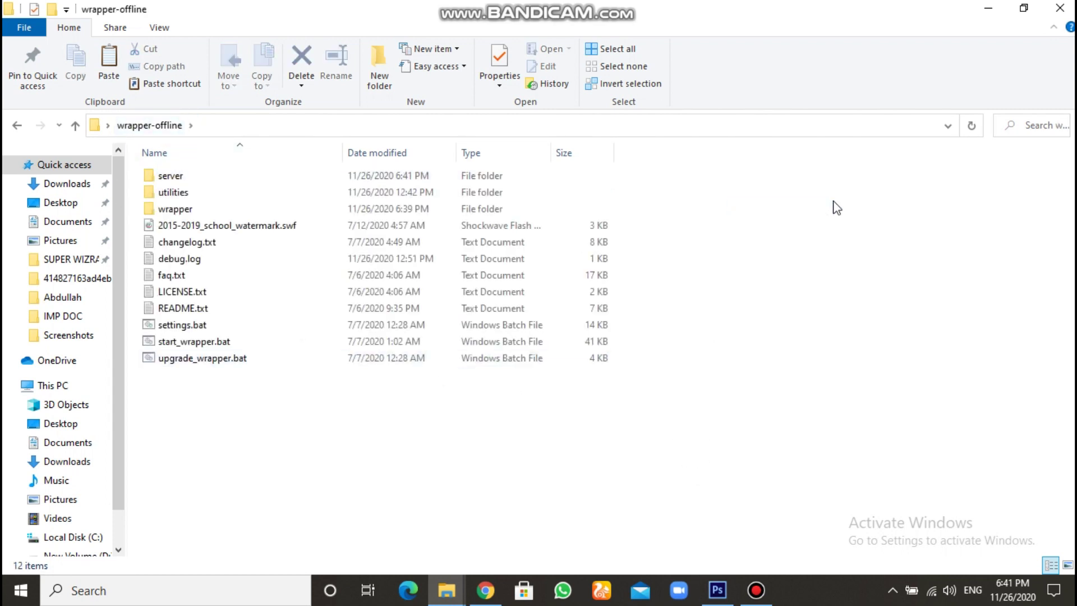
left_click(757, 590)
left_click(854, 133)
left_click(265, 343)
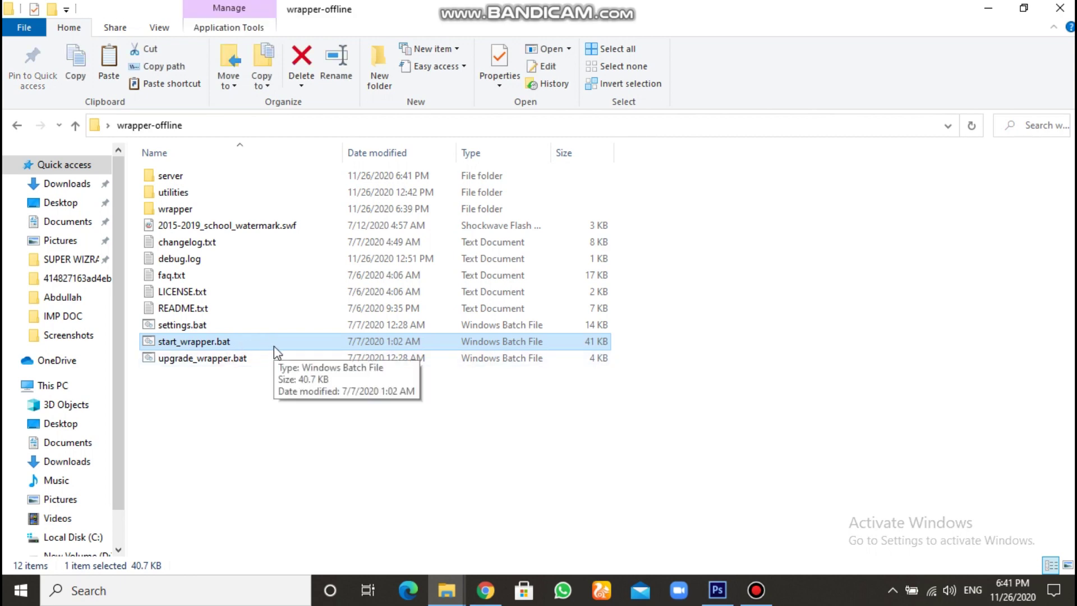
right_click(274, 345)
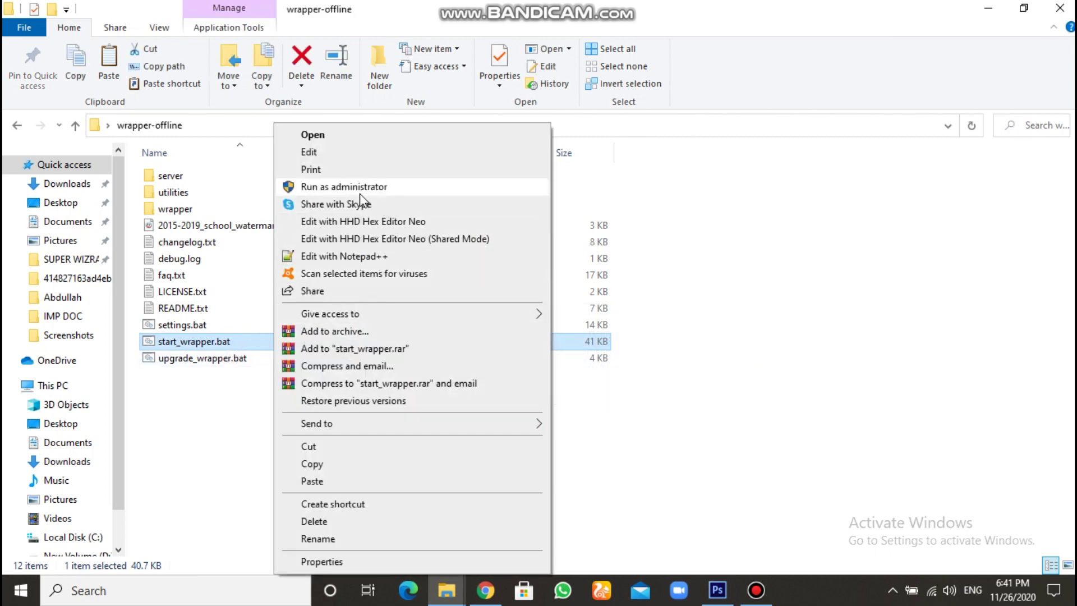
left_click(343, 187)
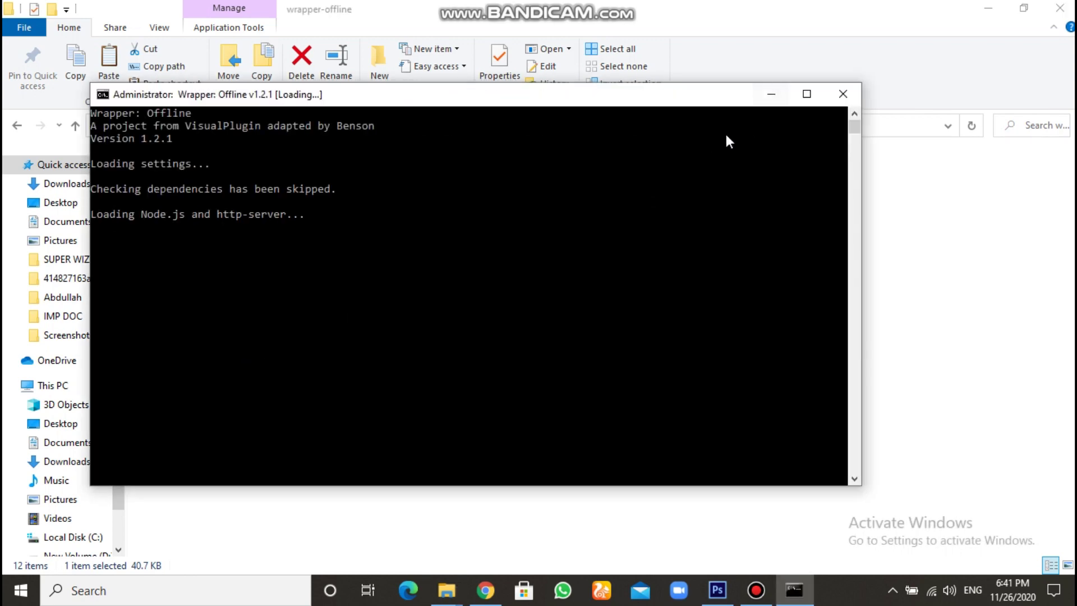
left_click(771, 94)
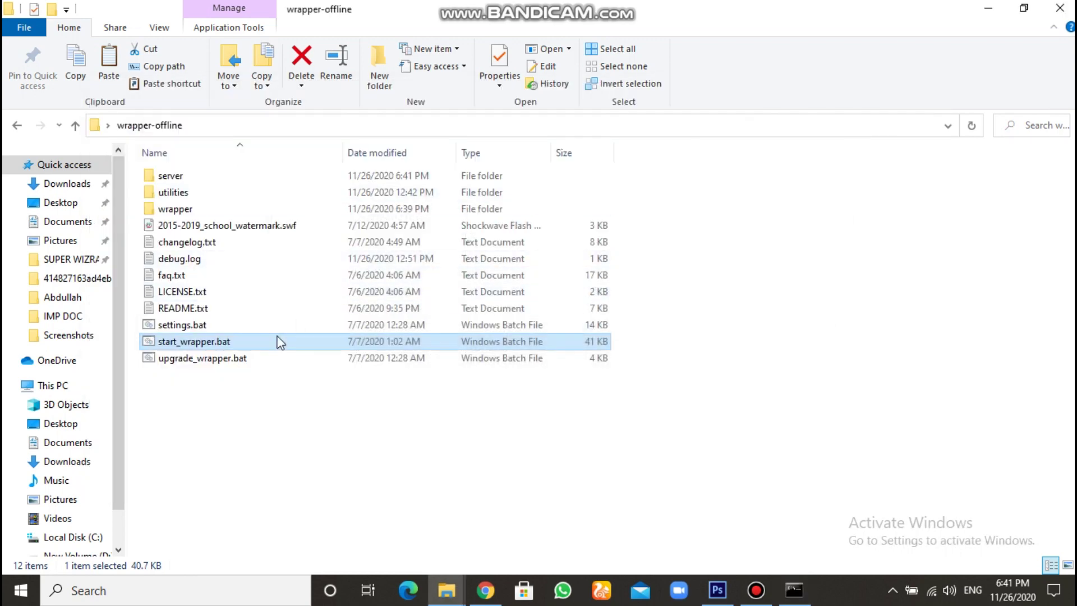
left_click(794, 590)
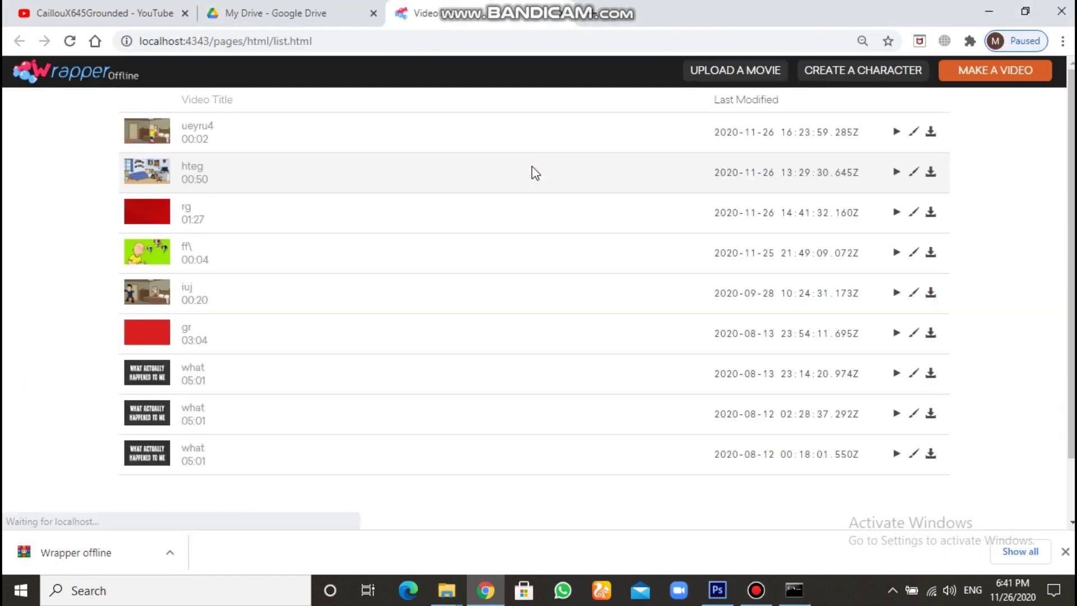
- Dismiss Chrome's download bar and open the ueyru4 video in the editor
left_click(1065, 554)
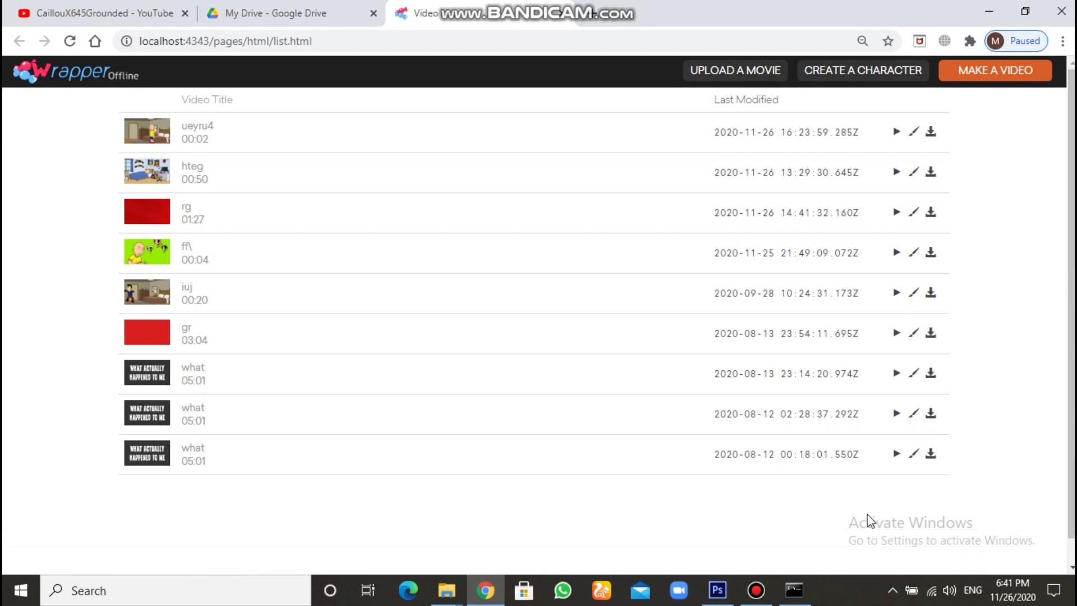
mouse_move(794, 589)
left_click(913, 132)
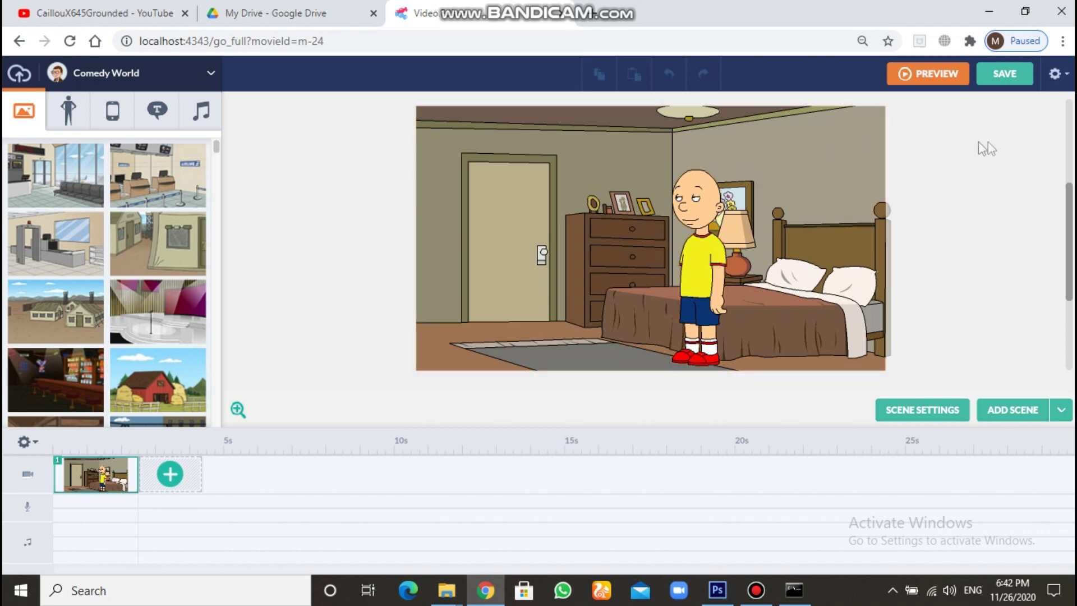
- Save the ueyru4 project with the Wrapper logo, without sharing it
left_click(1006, 79)
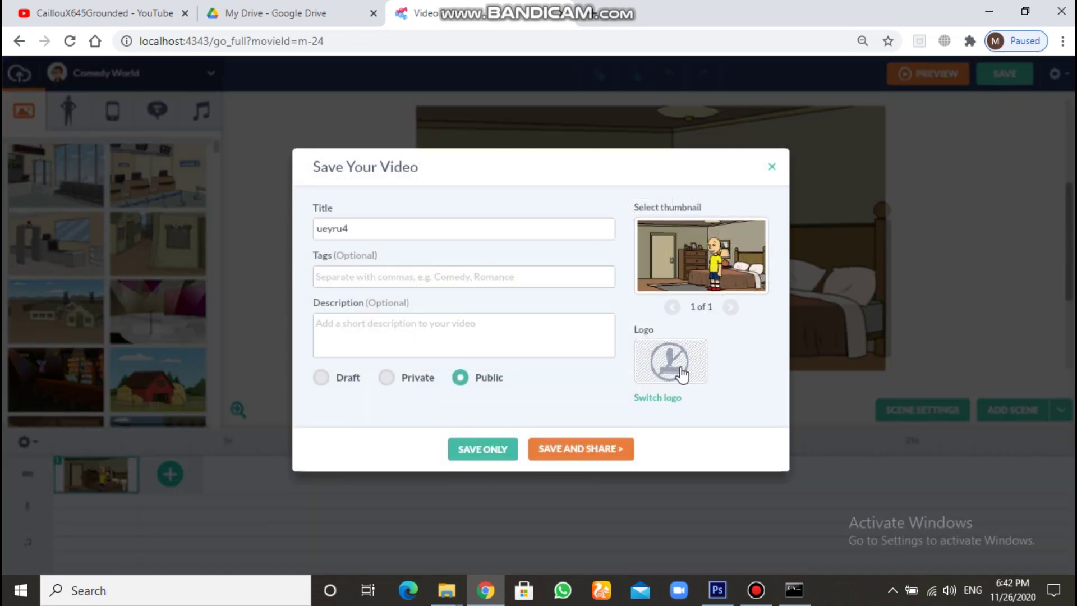
left_click(652, 398)
left_click(418, 270)
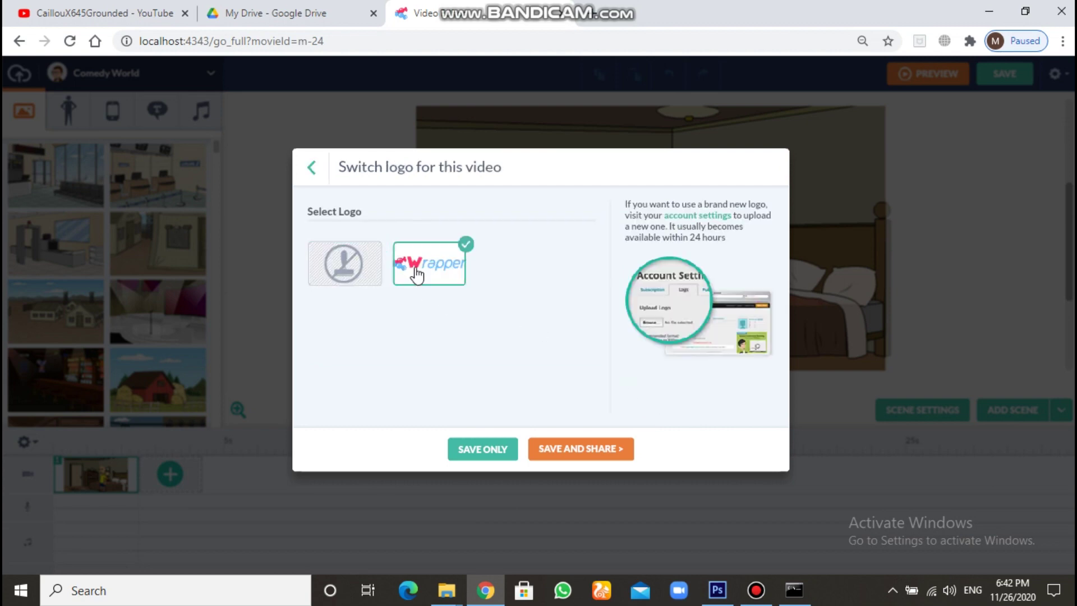
left_click(483, 451)
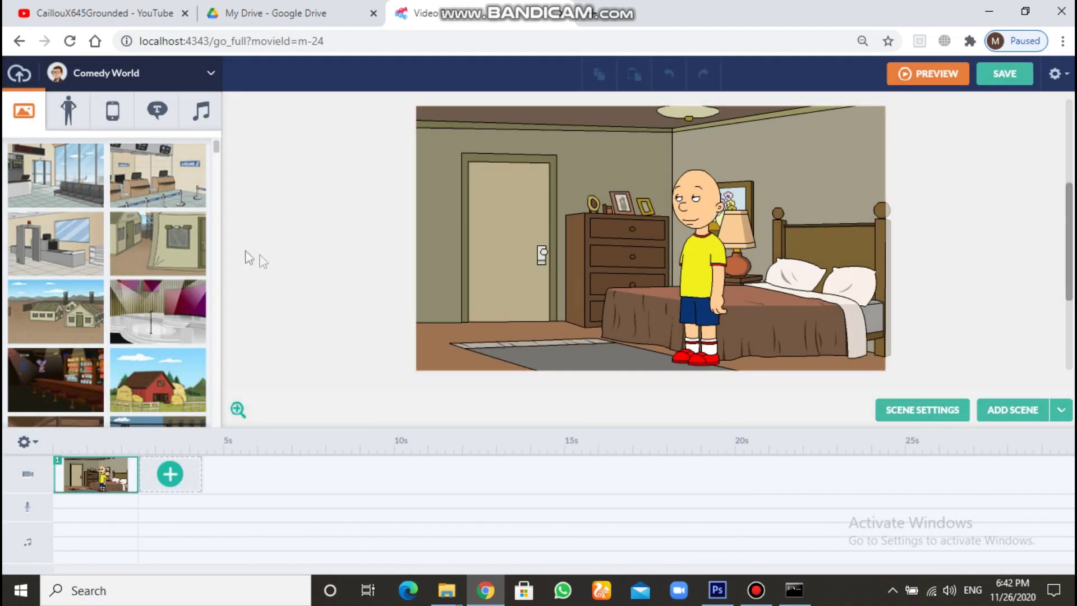
- Start a preview of the video, confirming the save reminder, in a player window
left_click(945, 83)
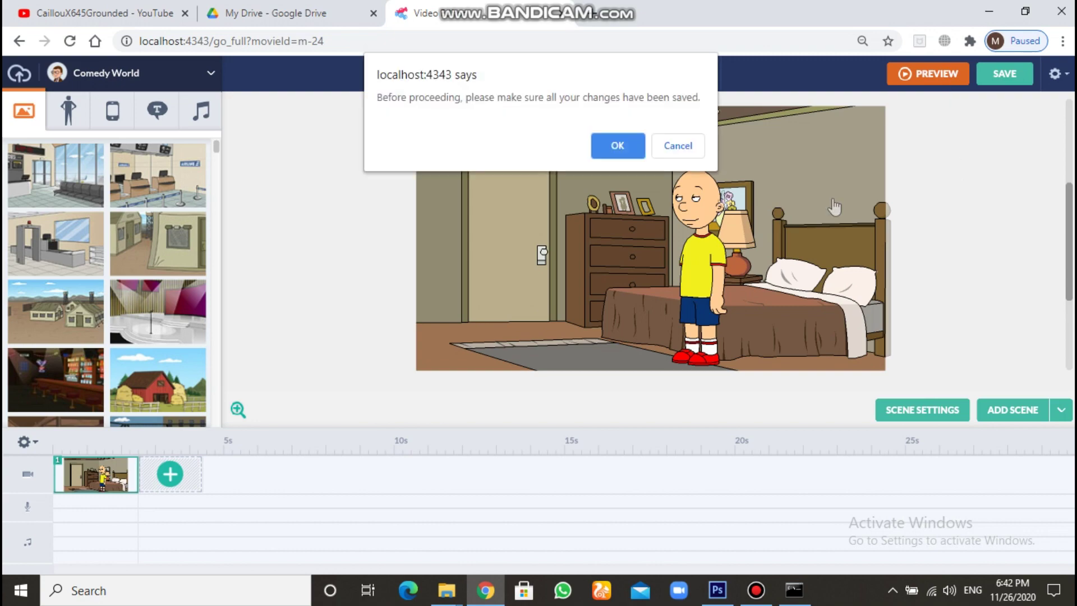
left_click(615, 146)
left_click(293, 37)
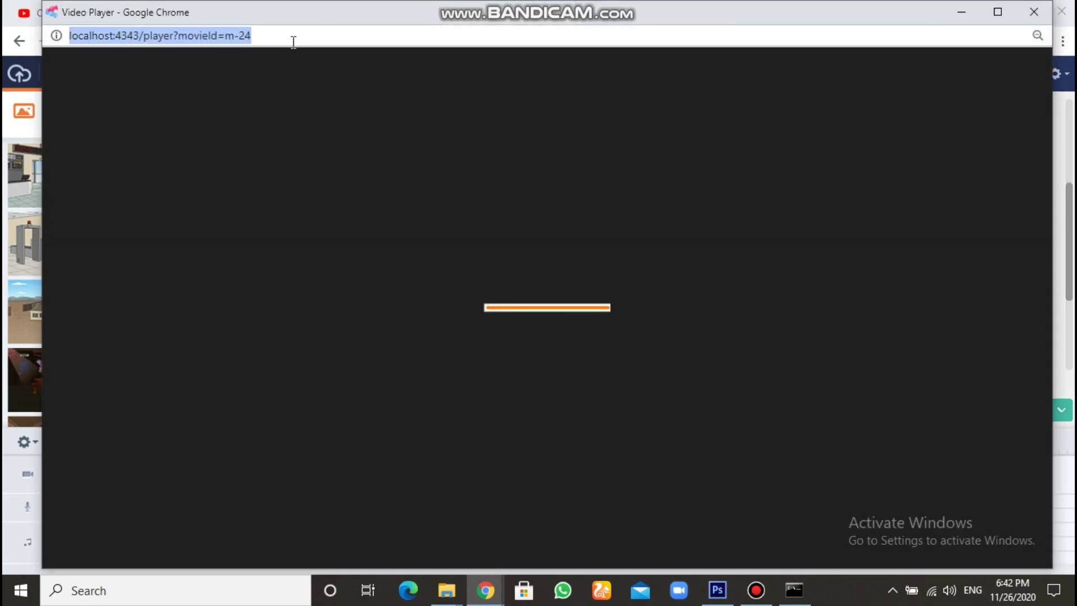
left_click(1034, 12)
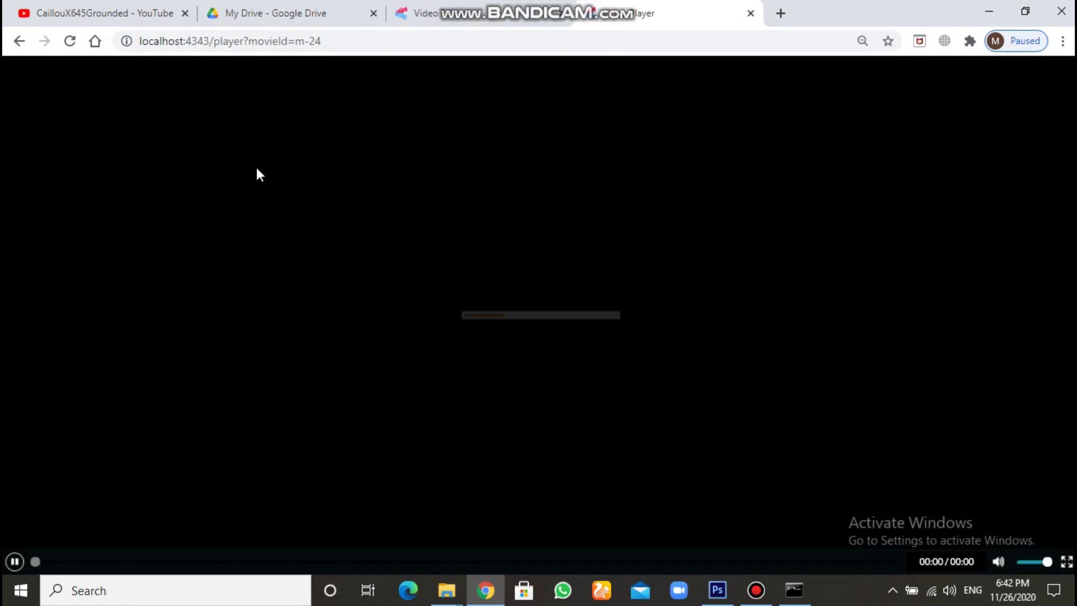
- Dismiss the Flash menu and reload the m-24 player so the GoAnimate For Schools watermark shows
right_click(256, 167)
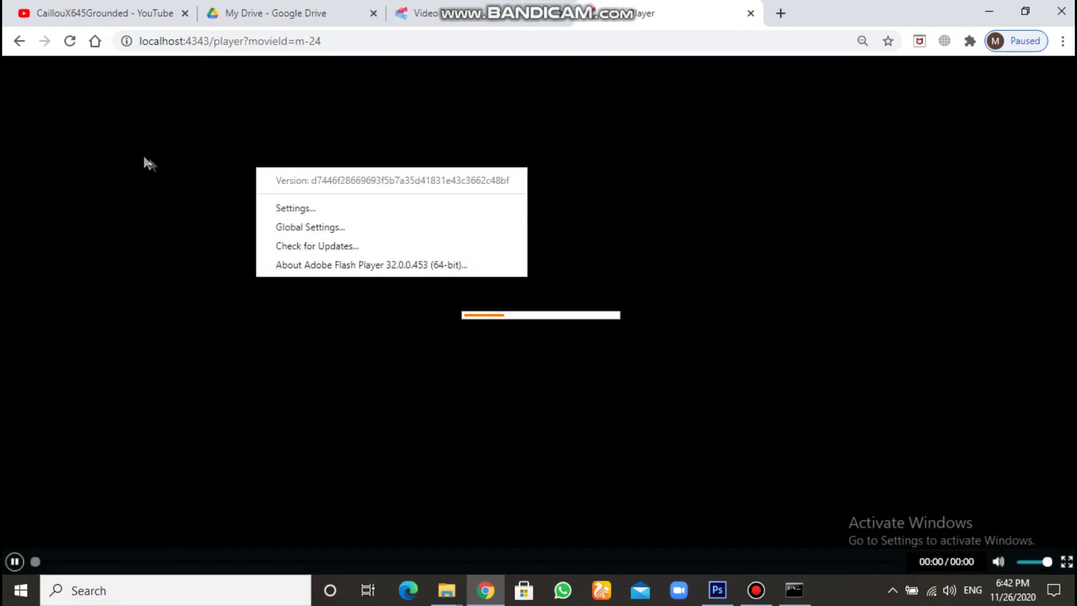
left_click(145, 158)
left_click(236, 41)
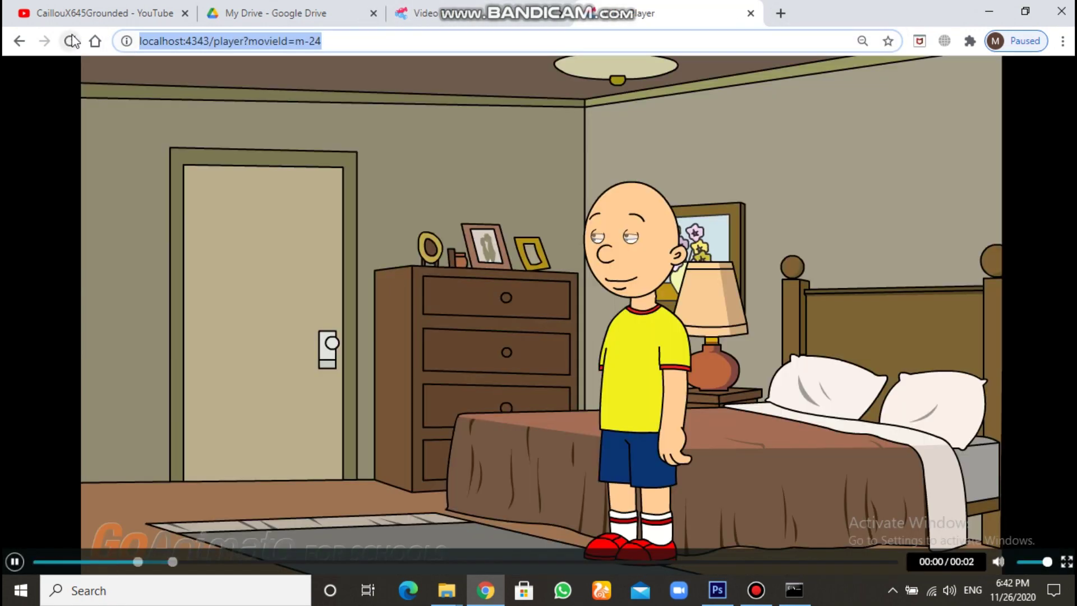
left_click(14, 562)
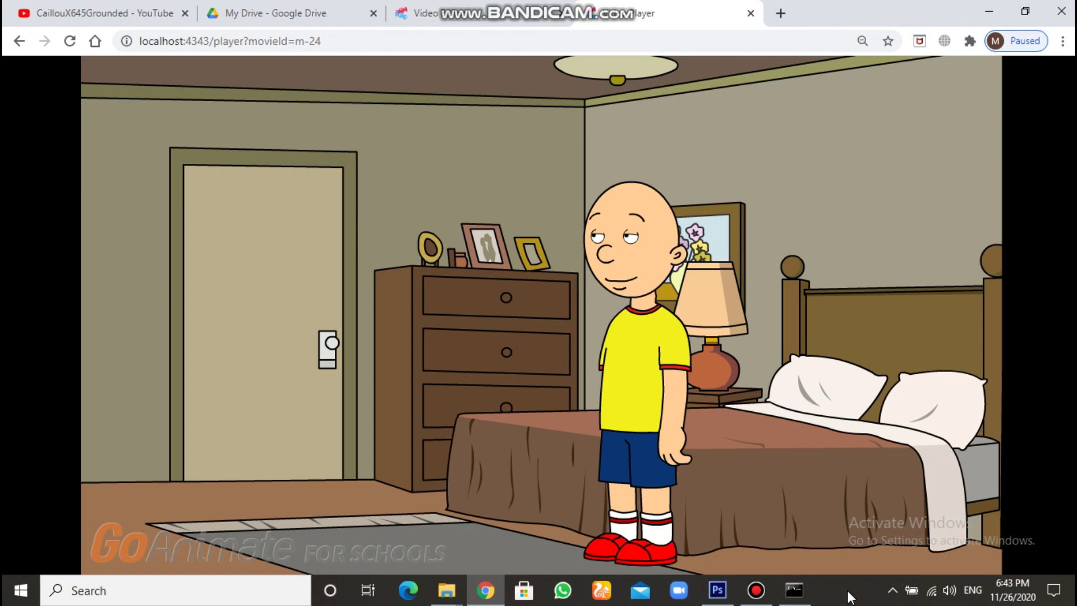
left_click(795, 590)
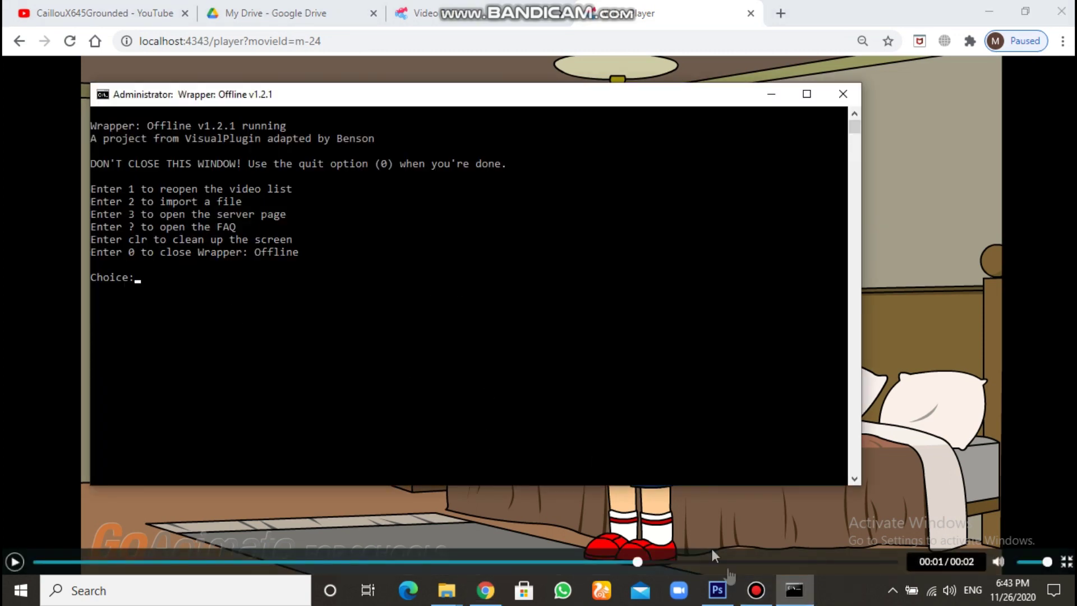
- Switch to the Wrapper offline Watermarks folder and select the 2011-2013 watermark file
left_click(447, 591)
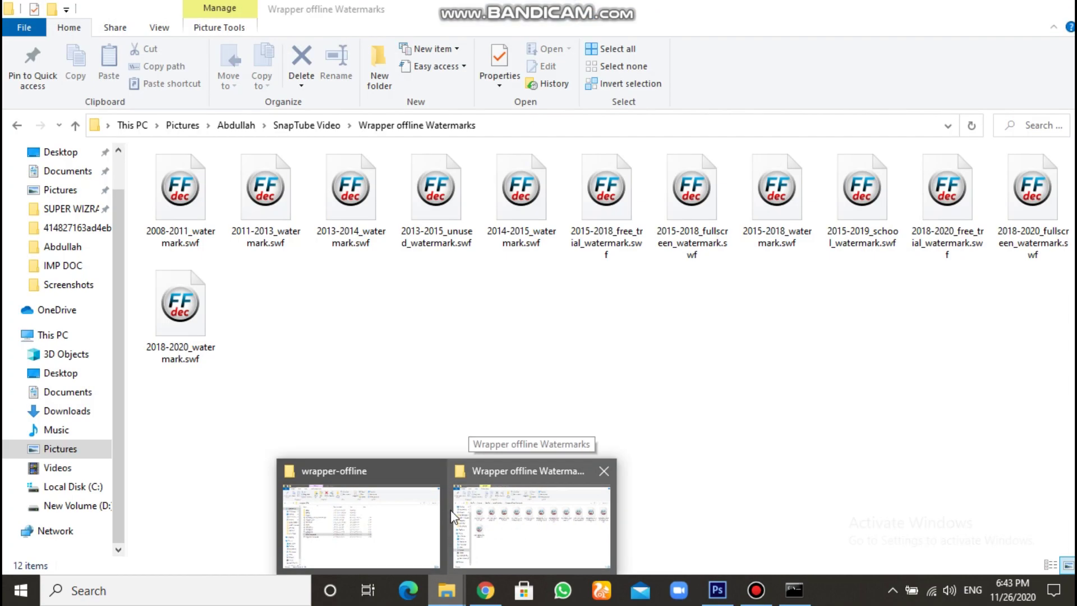
mouse_move(425, 516)
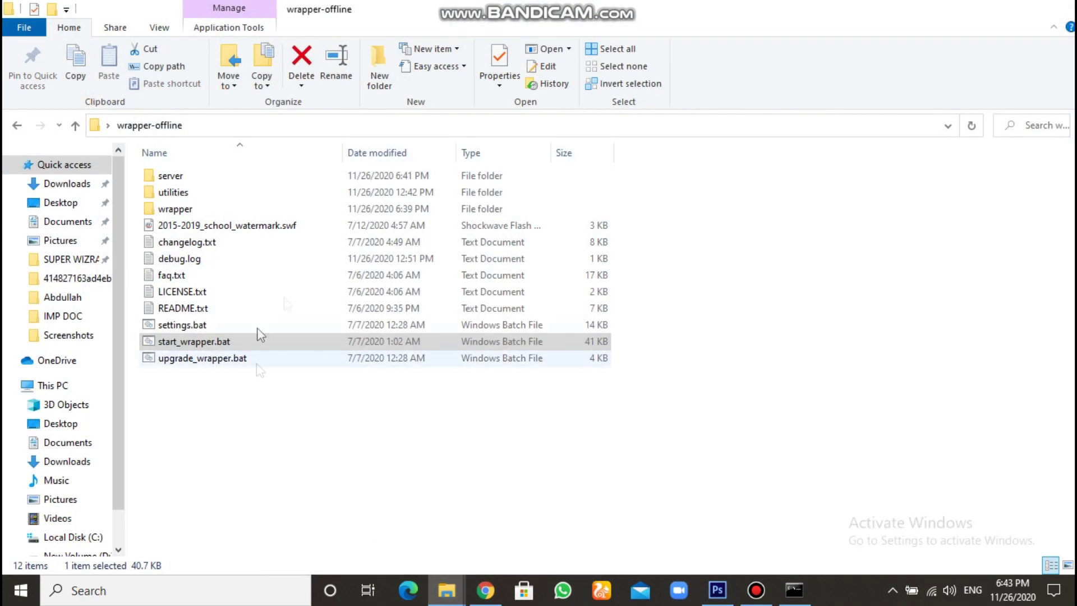
mouse_move(446, 590)
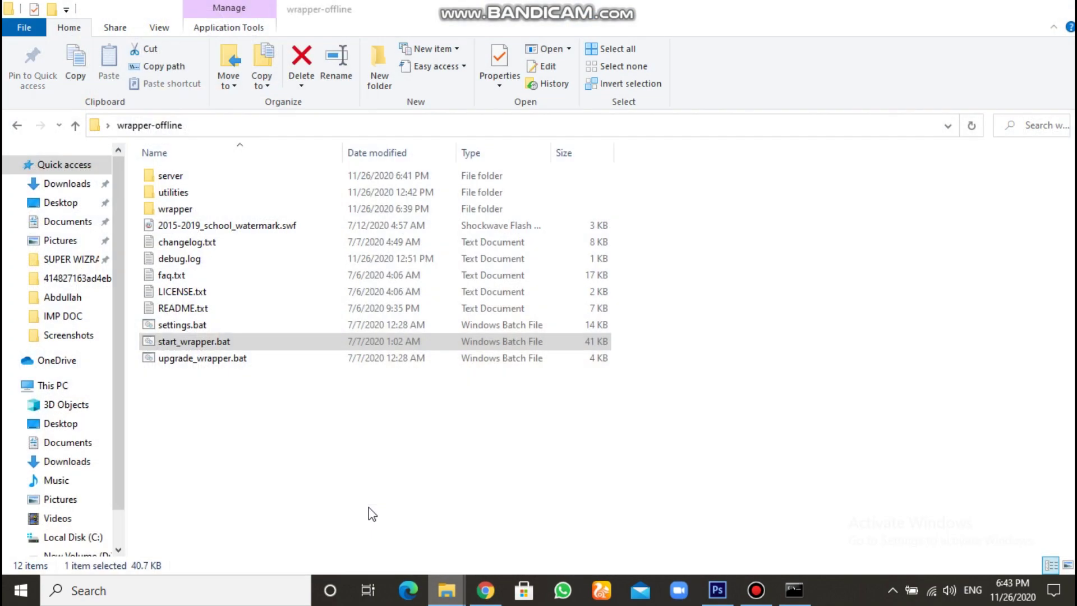
left_click(531, 525)
left_click(275, 220)
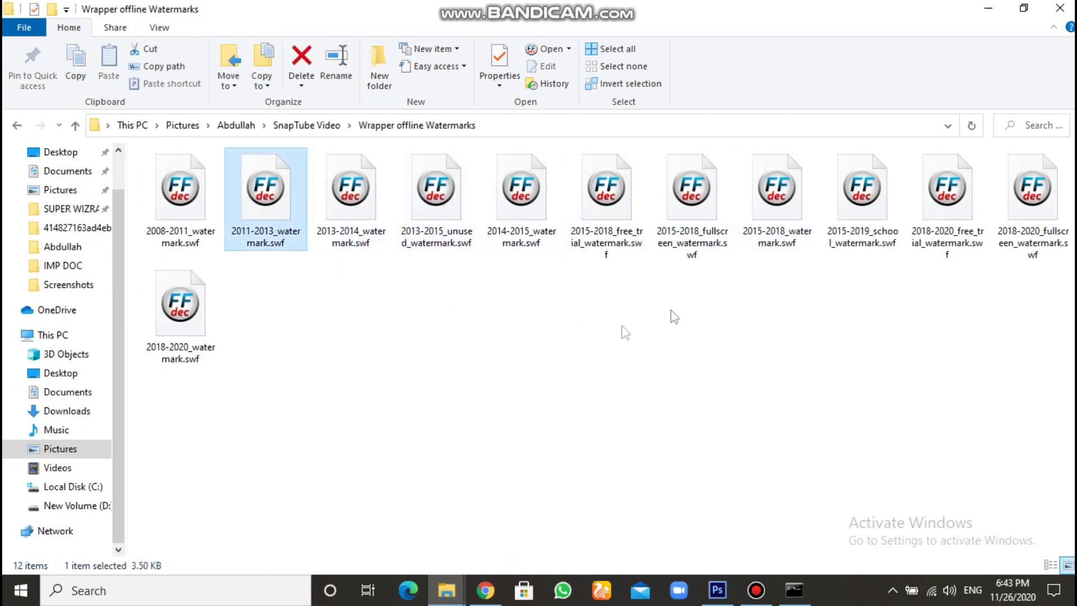
- In the wrapper-offline window, go to wrapper\static and open info.json in the text editor
left_click(589, 392)
mouse_move(446, 591)
left_click(359, 528)
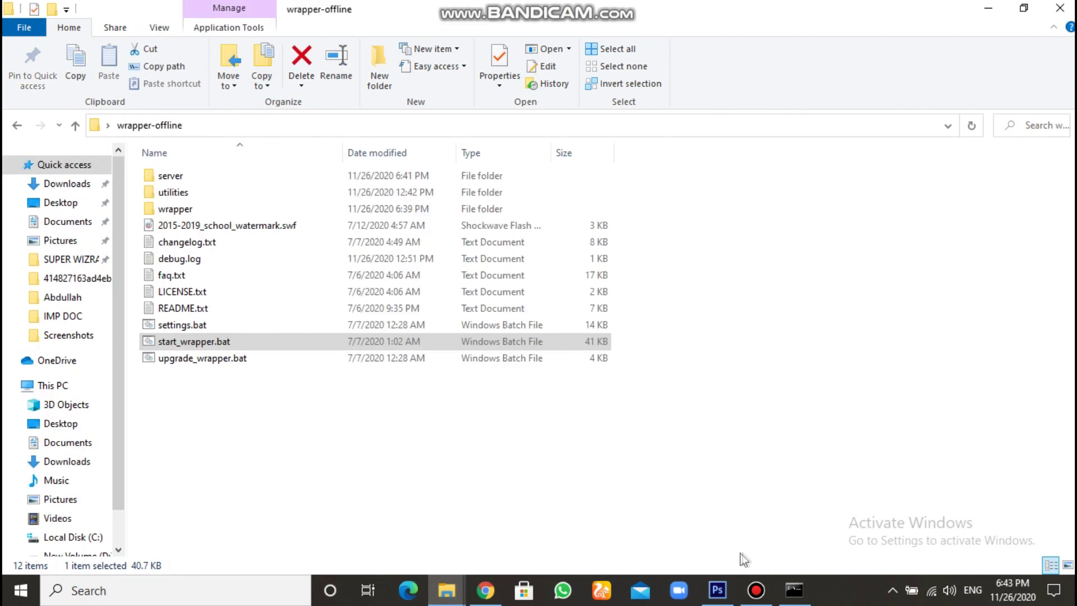
left_click(756, 590)
left_click(851, 137)
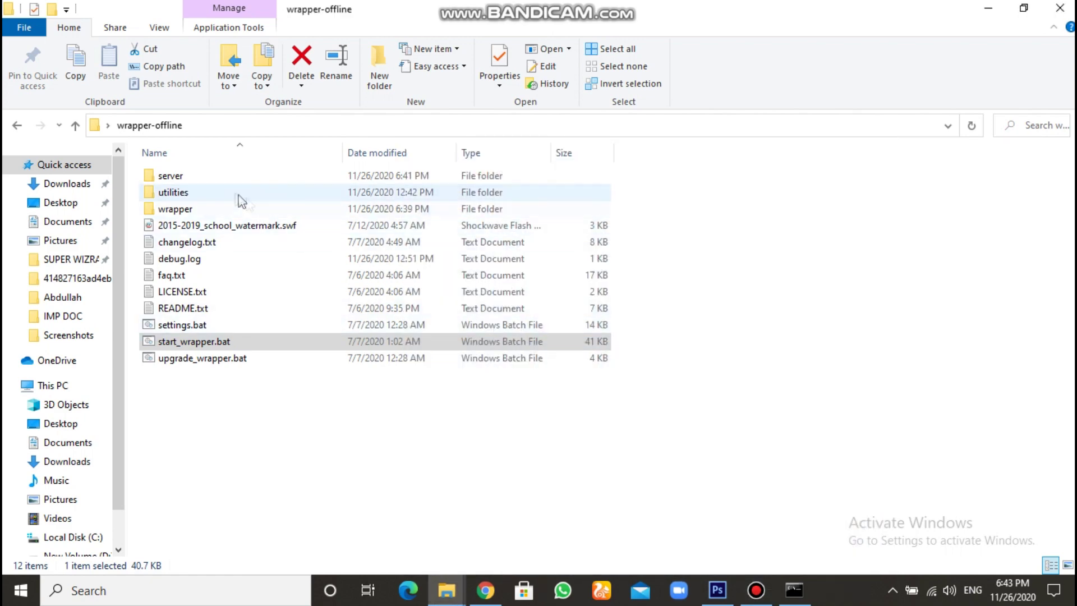
double_click(194, 212)
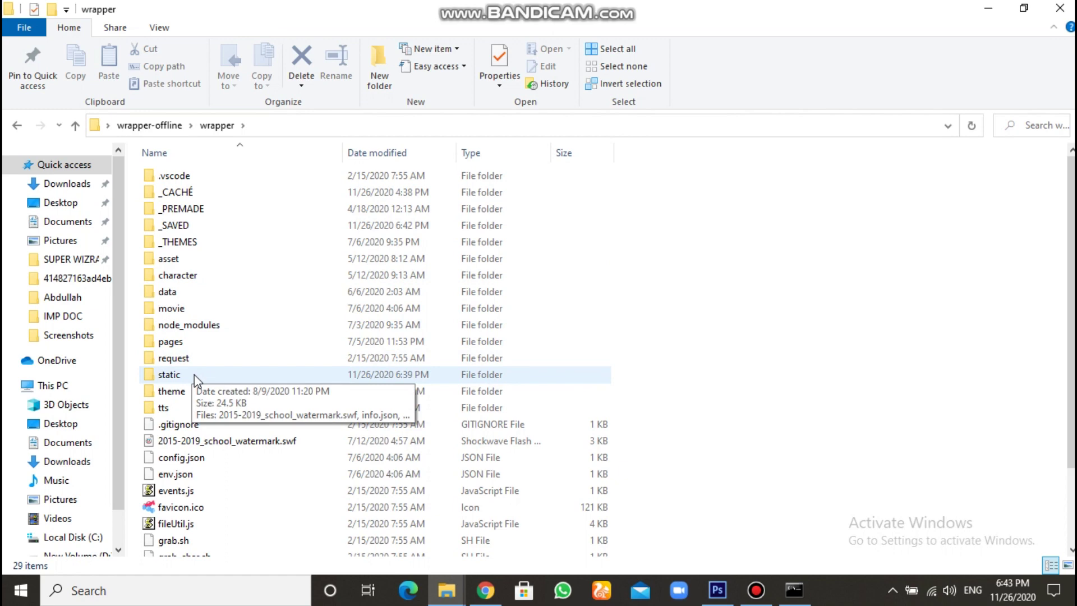
double_click(195, 376)
left_click(203, 197)
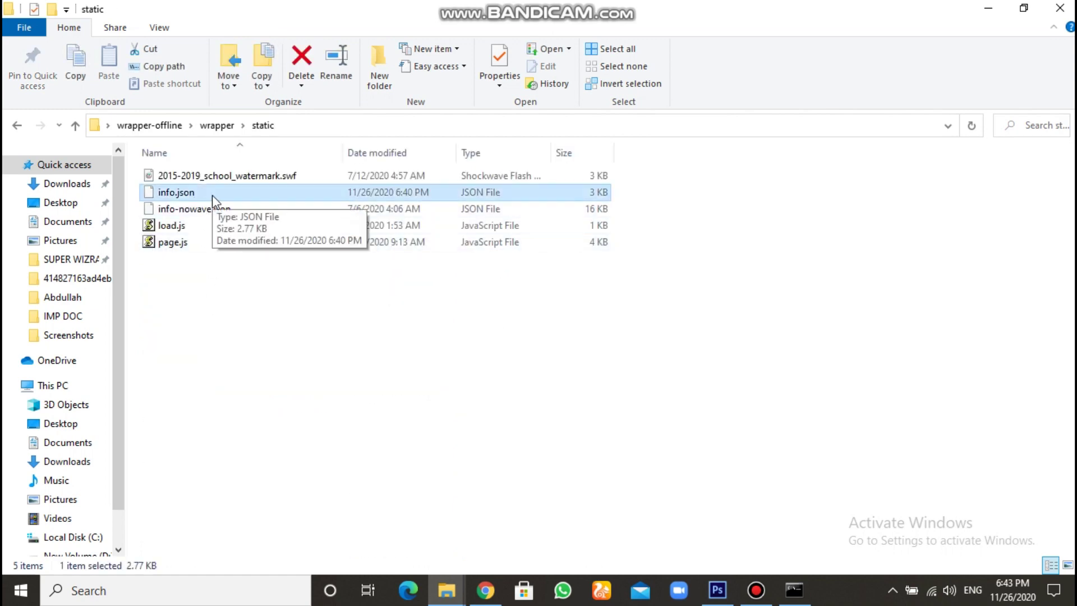
right_click(212, 194)
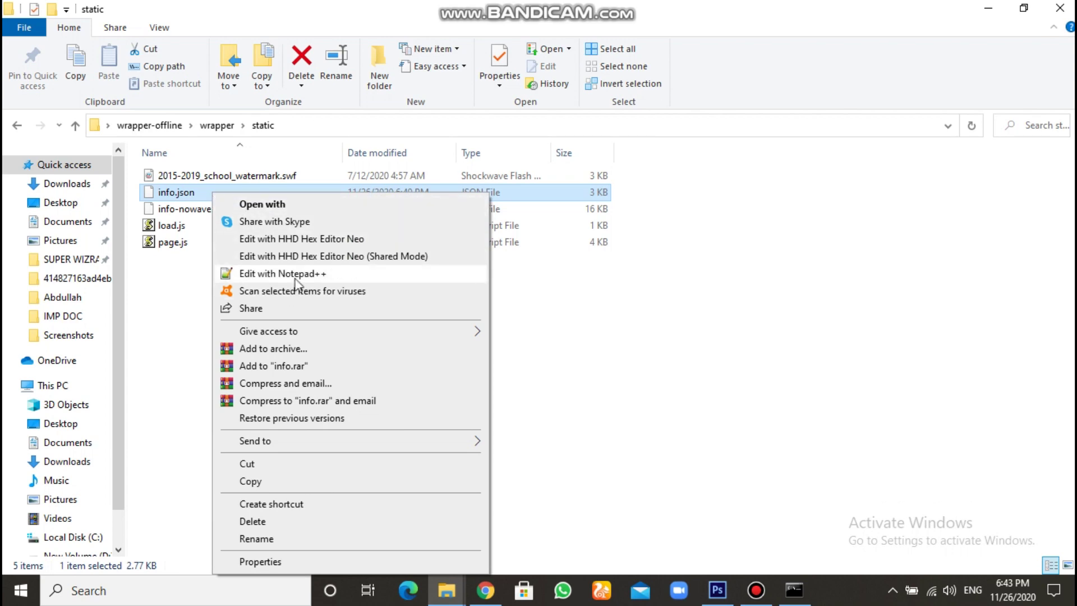
left_click(319, 274)
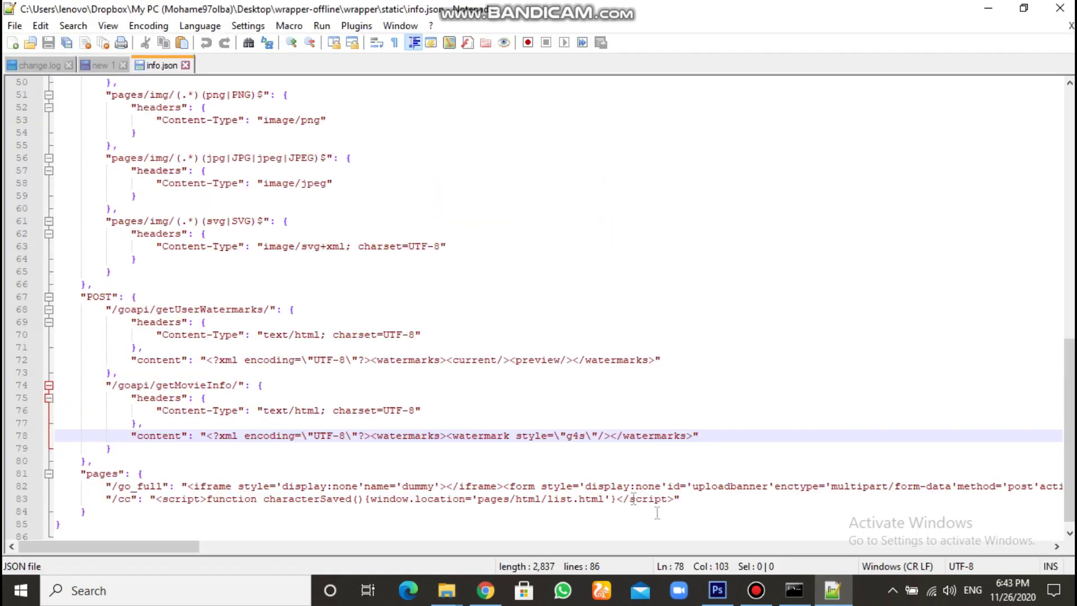
- Change line 78's watermark style from g4s to twoLines, revert it to g4s, and close Notepad++
left_click_drag(586, 436, 567, 439)
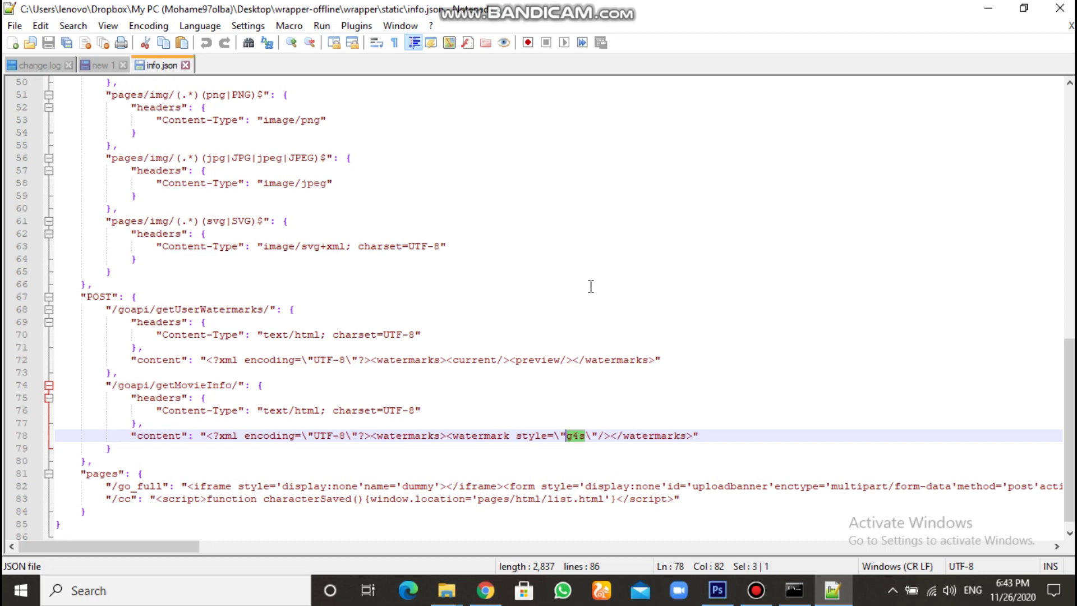
type("twoLines")
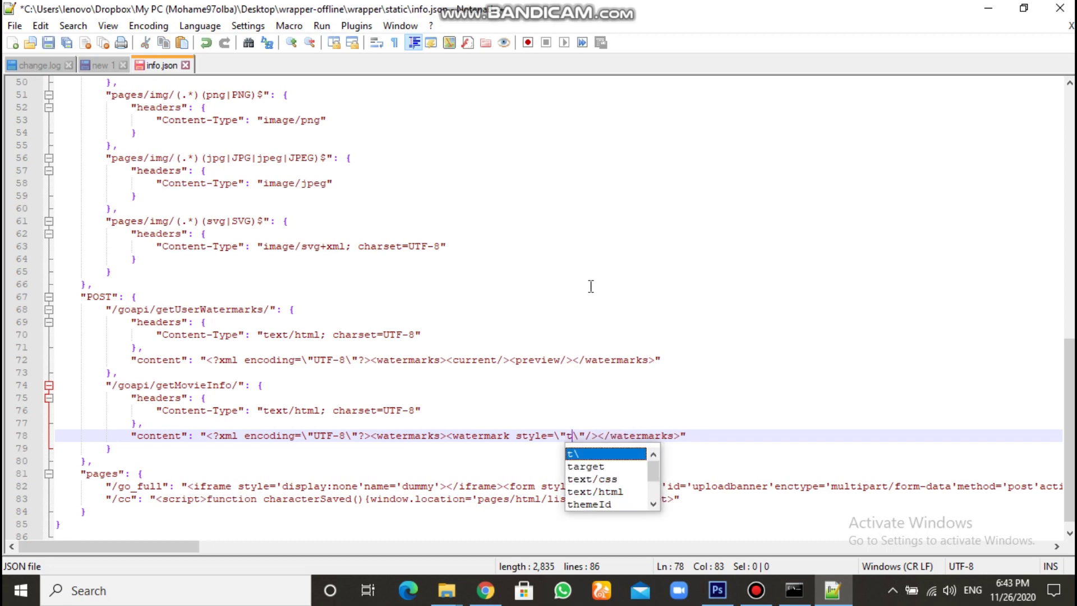
key("BackSpace")
key("BackSpace")
key("BackSpace")
key("BackSpace")
key("BackSpace")
key("BackSpace")
key("BackSpace")
key("BackSpace")
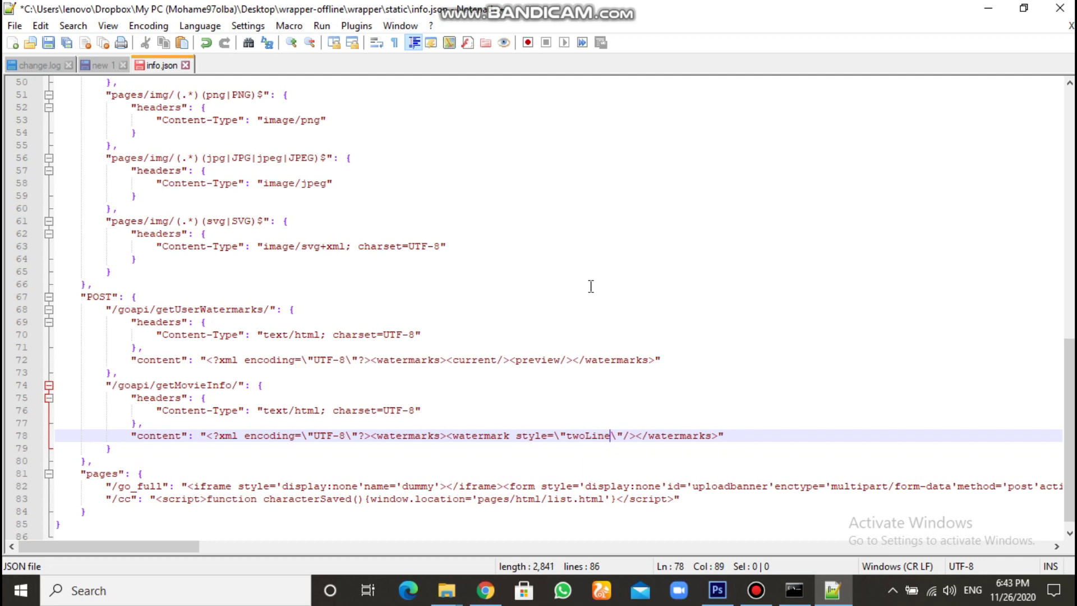
type("g4s")
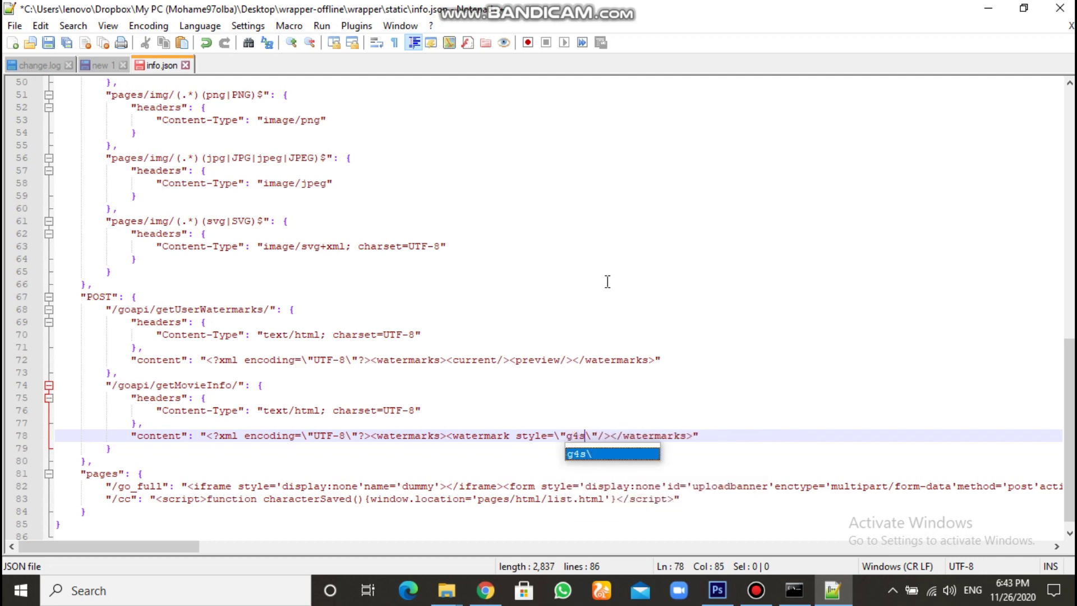
left_click(1060, 8)
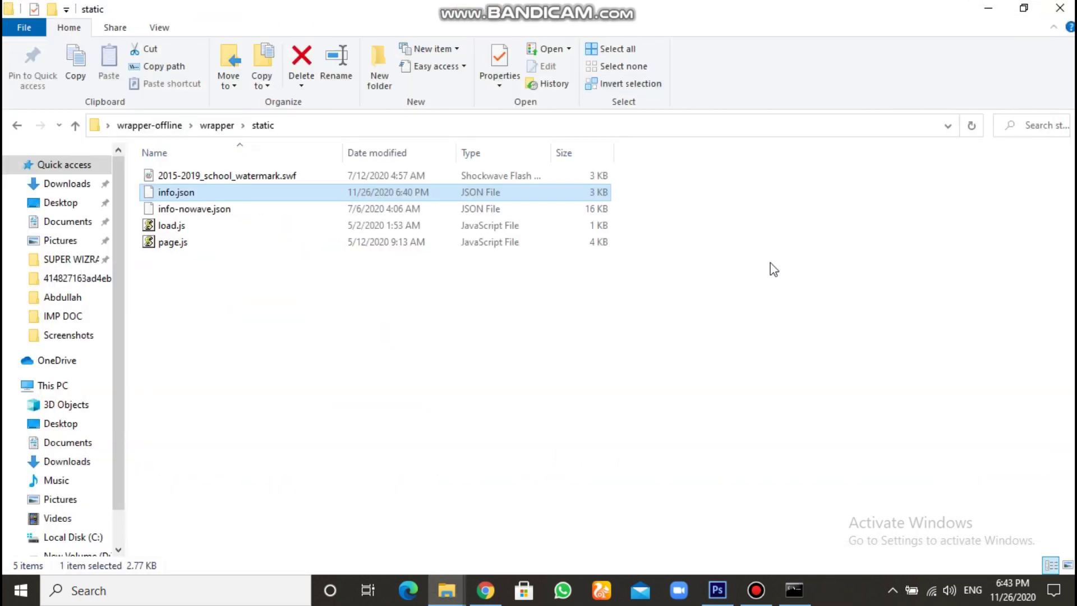
- Return to the browser's m-24 player page showing the GoAnimate For Schools watermark
left_click(486, 590)
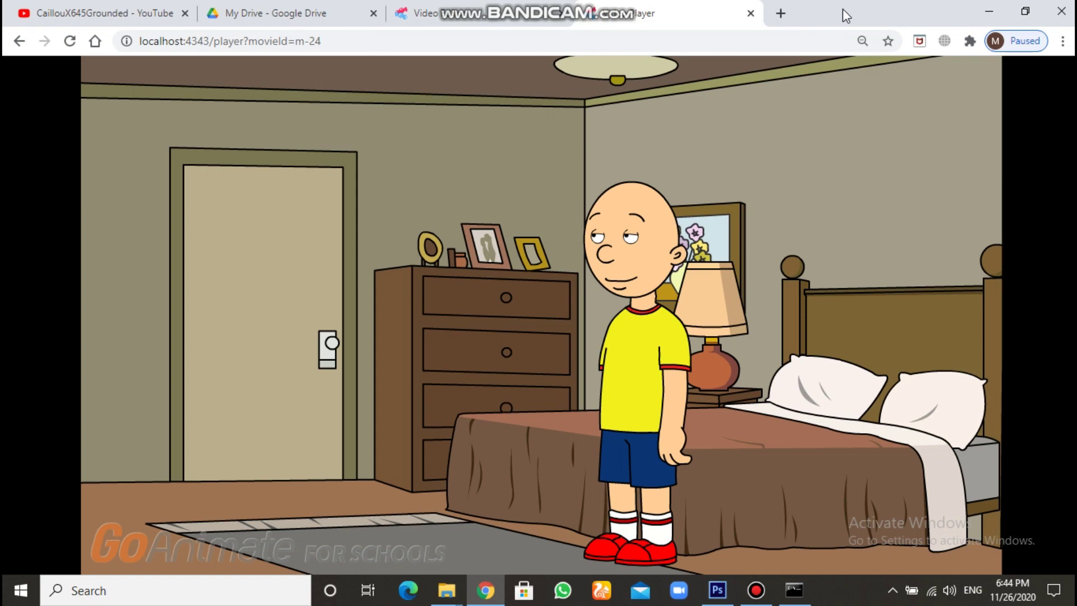
- On the YouTube channel page, find and open the Vyond free-trial download video
left_click(73, 11)
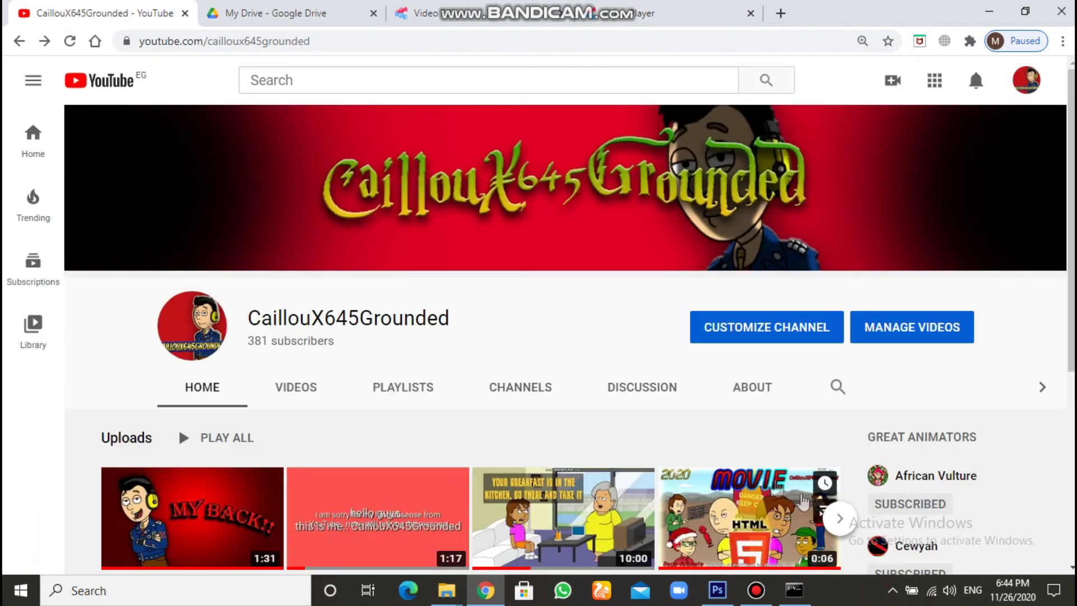
left_click(840, 518)
scroll(620, 421, "down", 1)
left_click(569, 487)
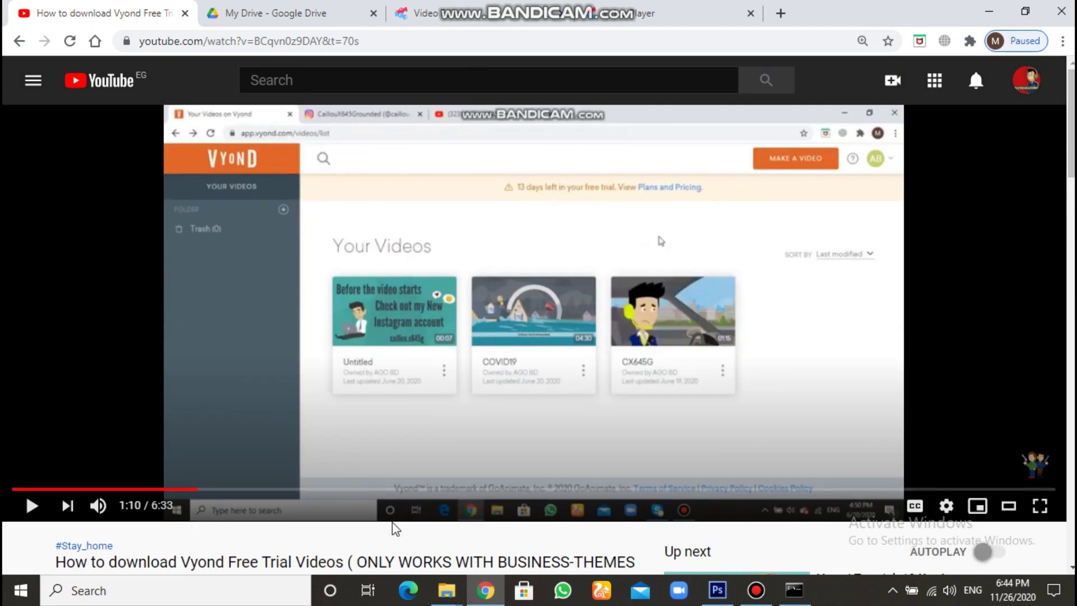
- Expand the video description and open its Instagram link in a new tab
scroll(392, 523, "down", 5)
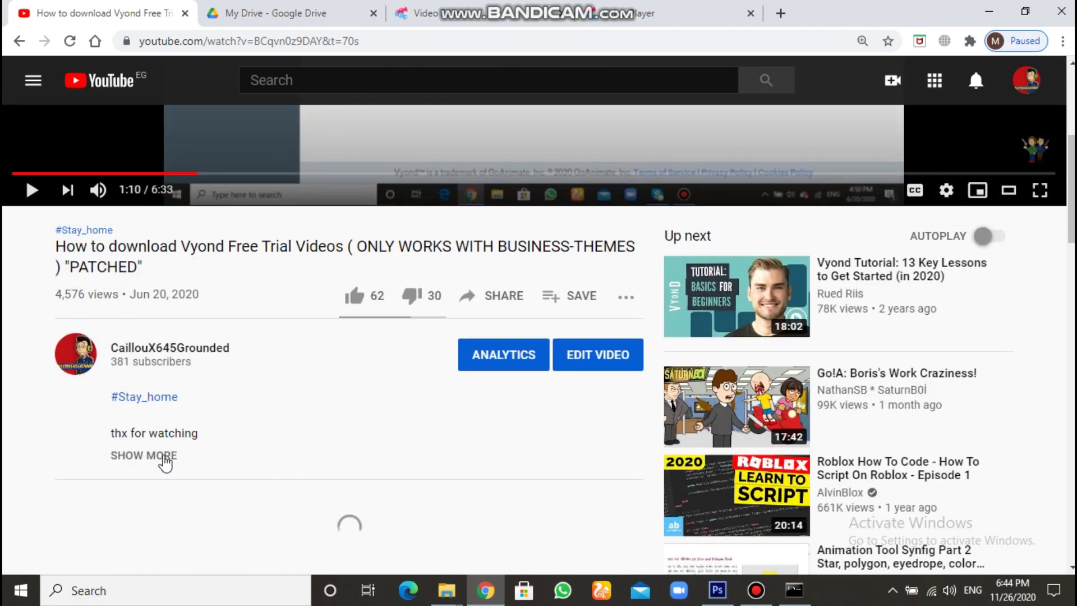
left_click(164, 455)
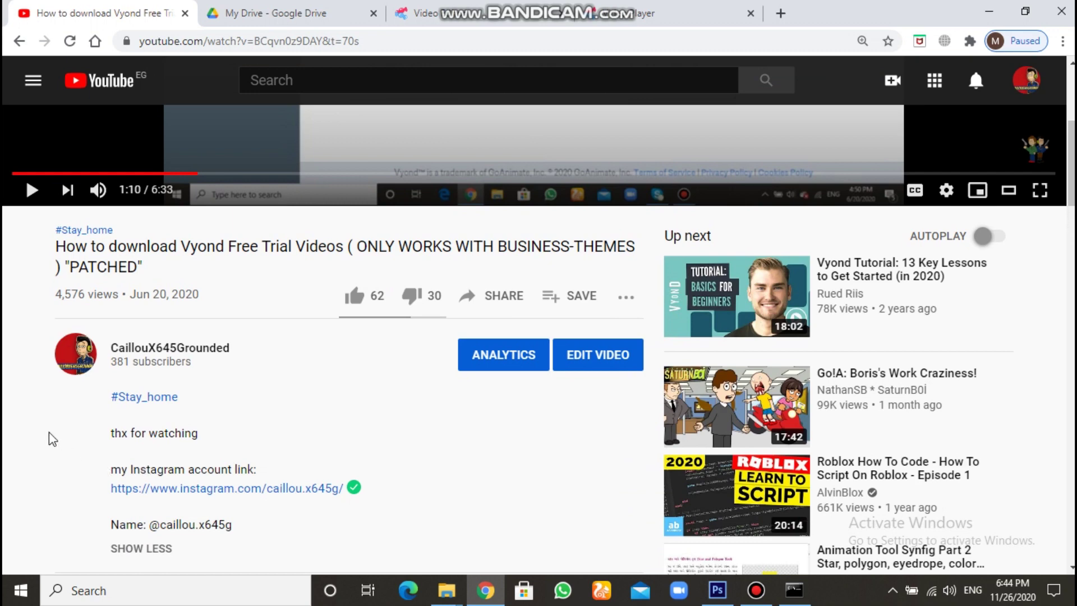
right_click(208, 489)
left_click(274, 366)
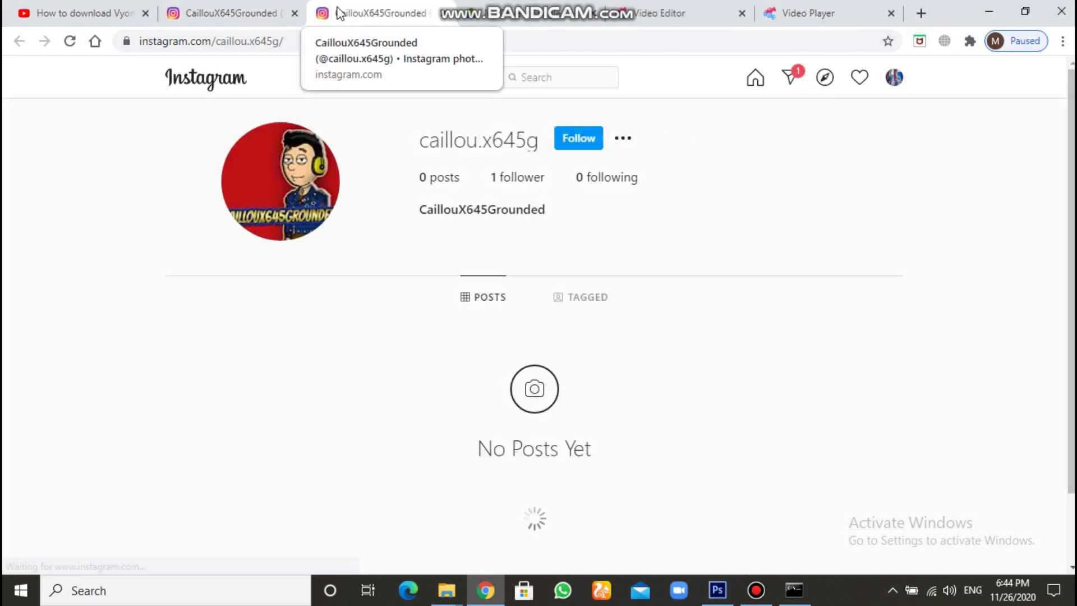
- Close the duplicate tab, view the profile's follower list, then close the Instagram tab
left_click(442, 14)
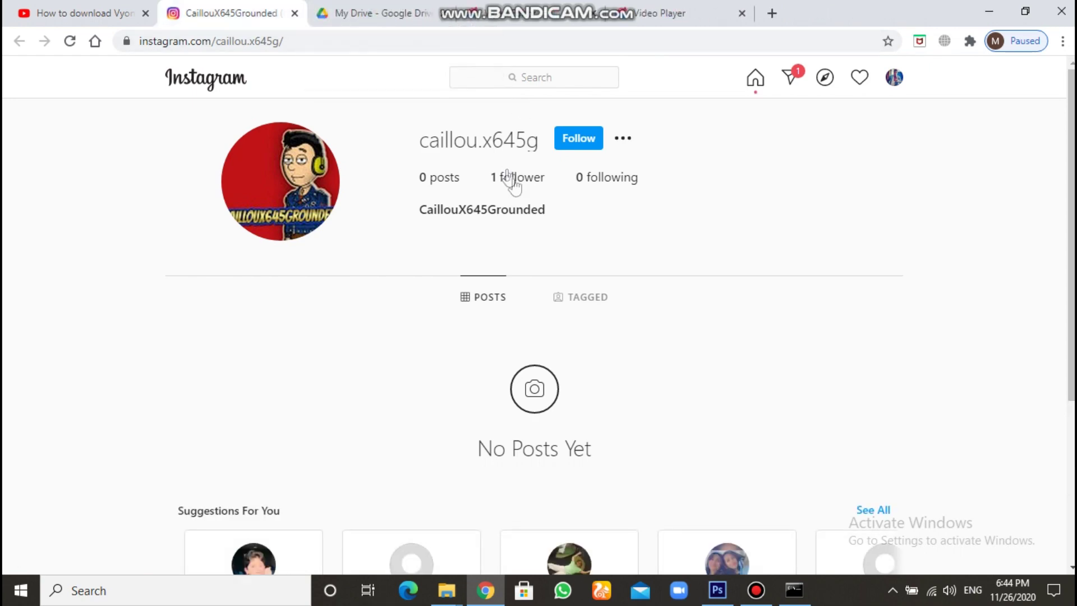
left_click(517, 180)
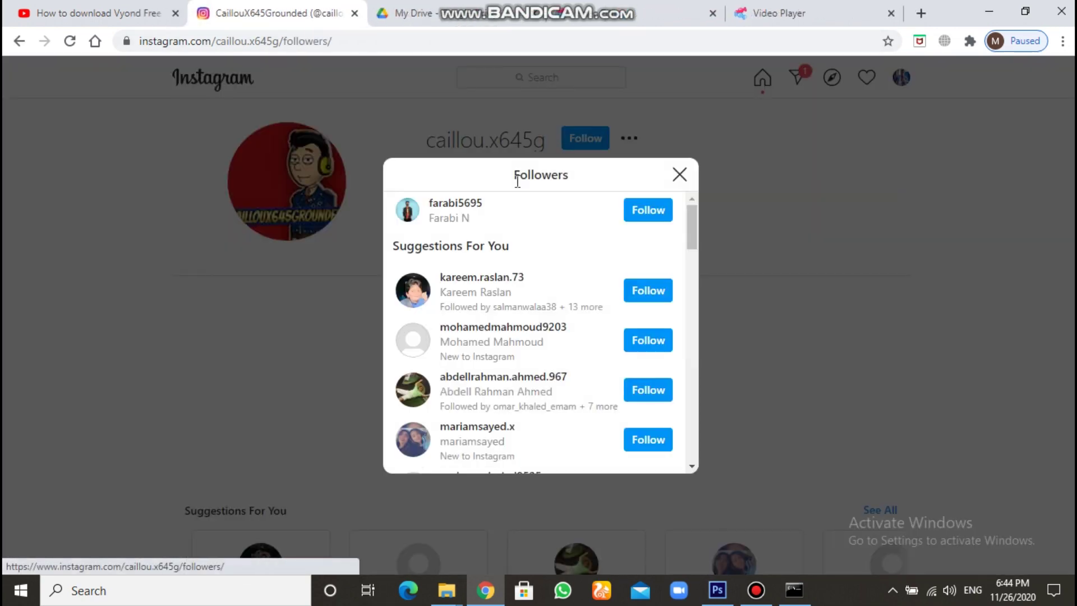
left_click(680, 178)
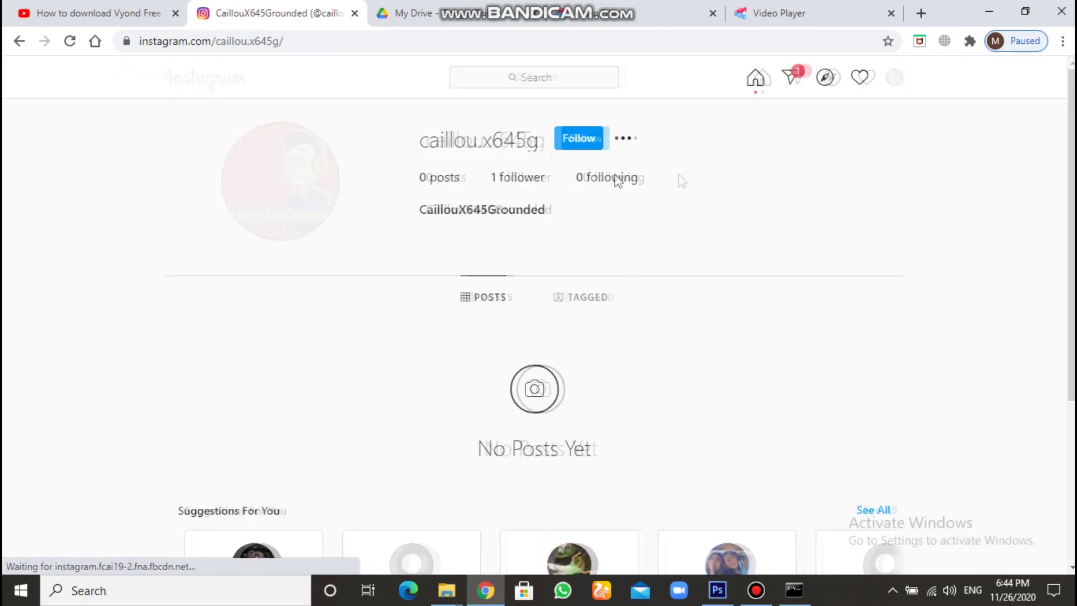
left_click(164, 6)
left_click(359, 15)
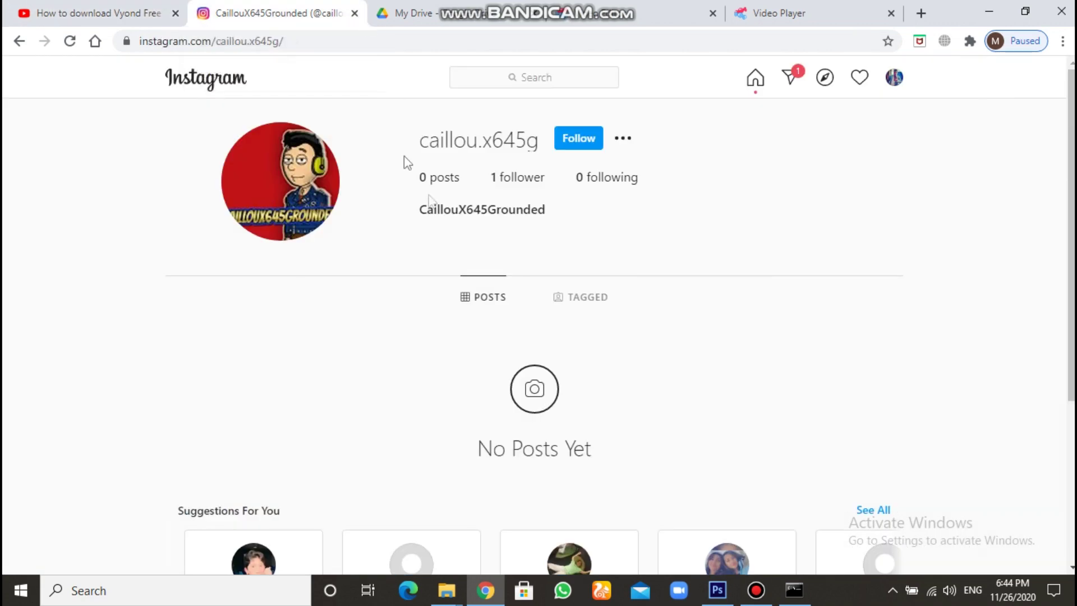
left_click(354, 13)
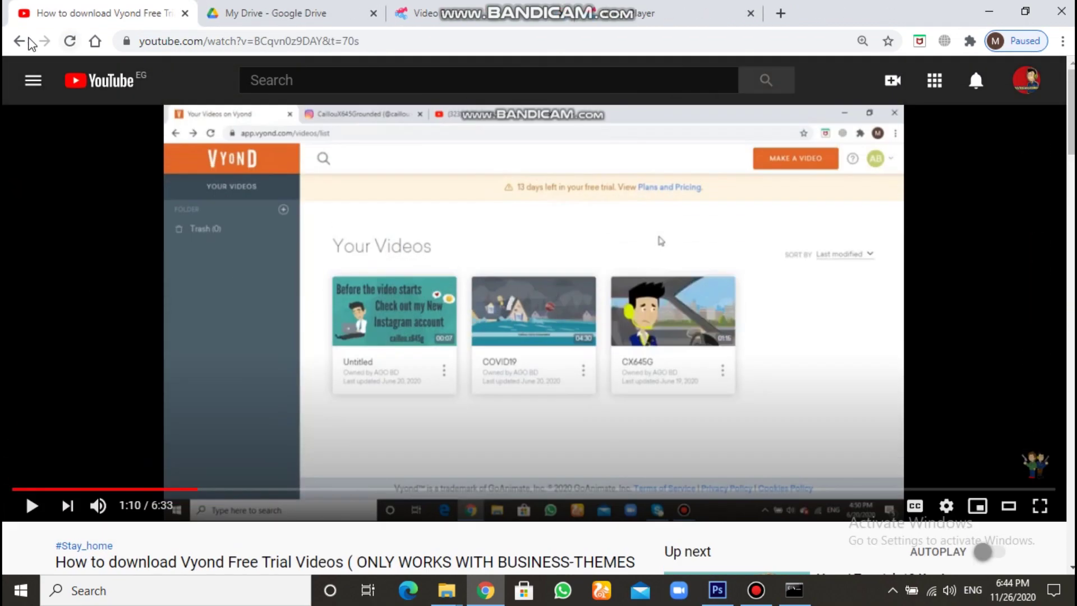
left_click(19, 41)
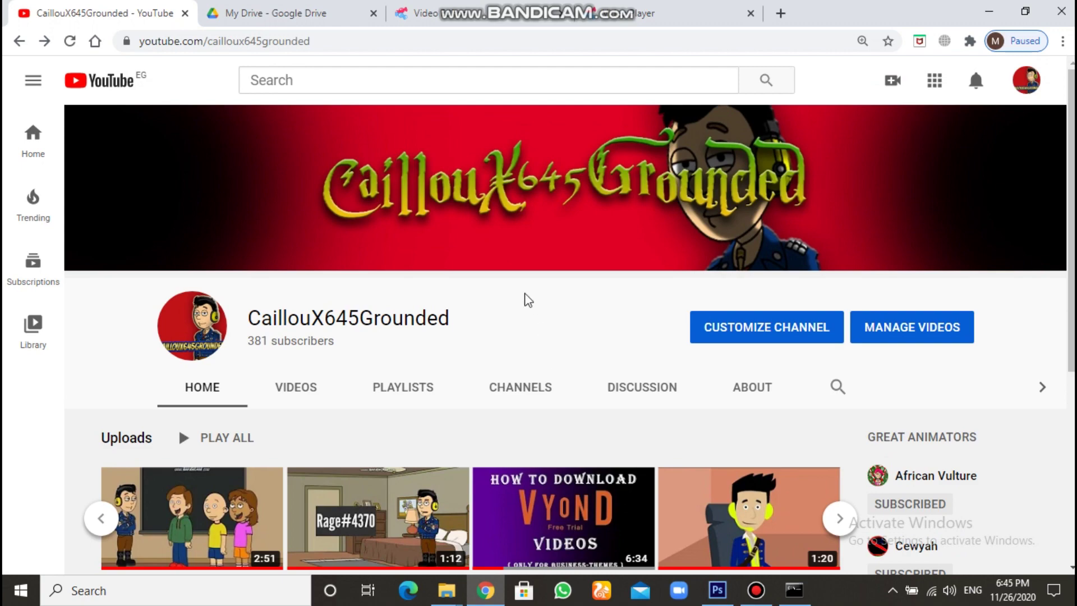
left_click(757, 591)
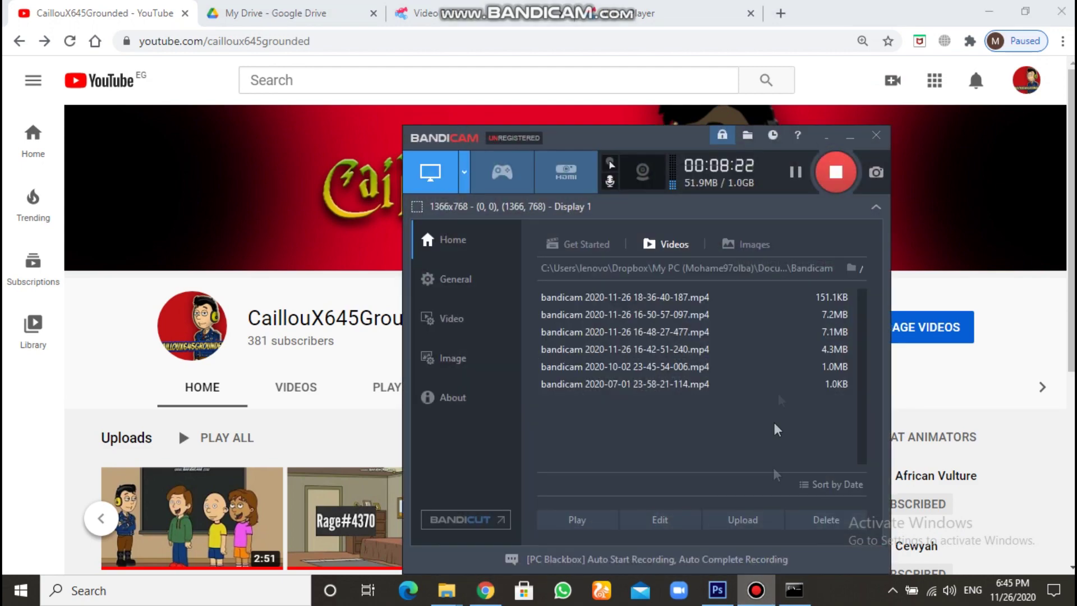
left_click(851, 137)
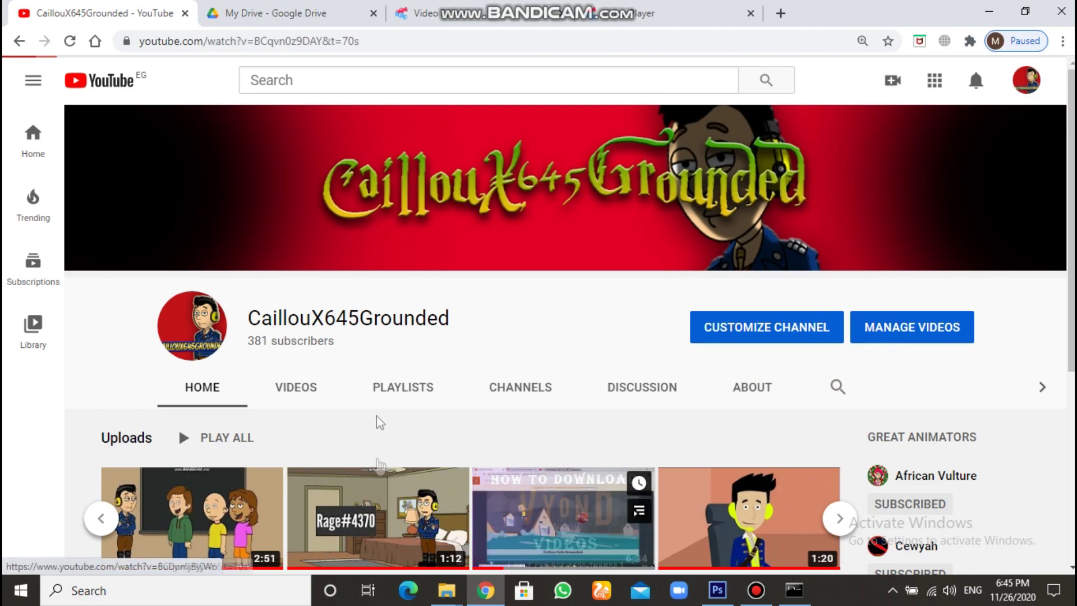
left_click(303, 469)
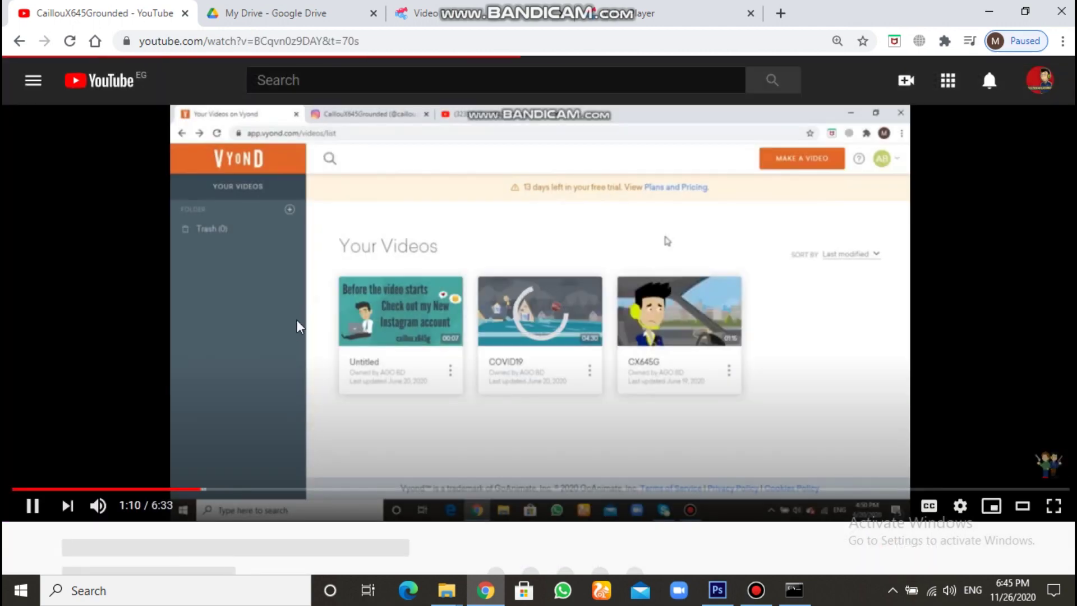
left_click(415, 376)
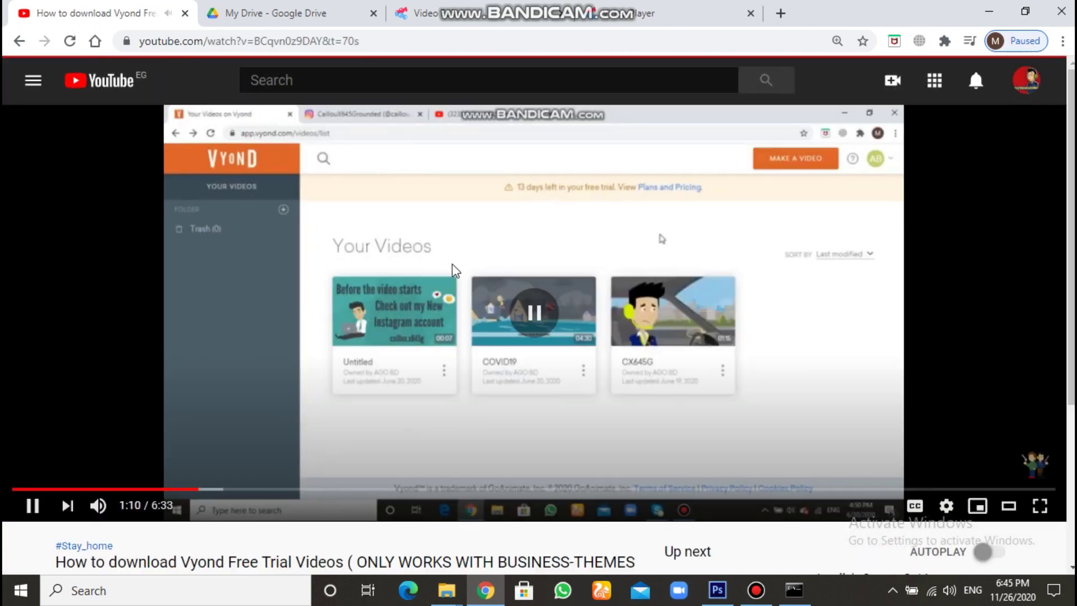
scroll(415, 377, "down", 4)
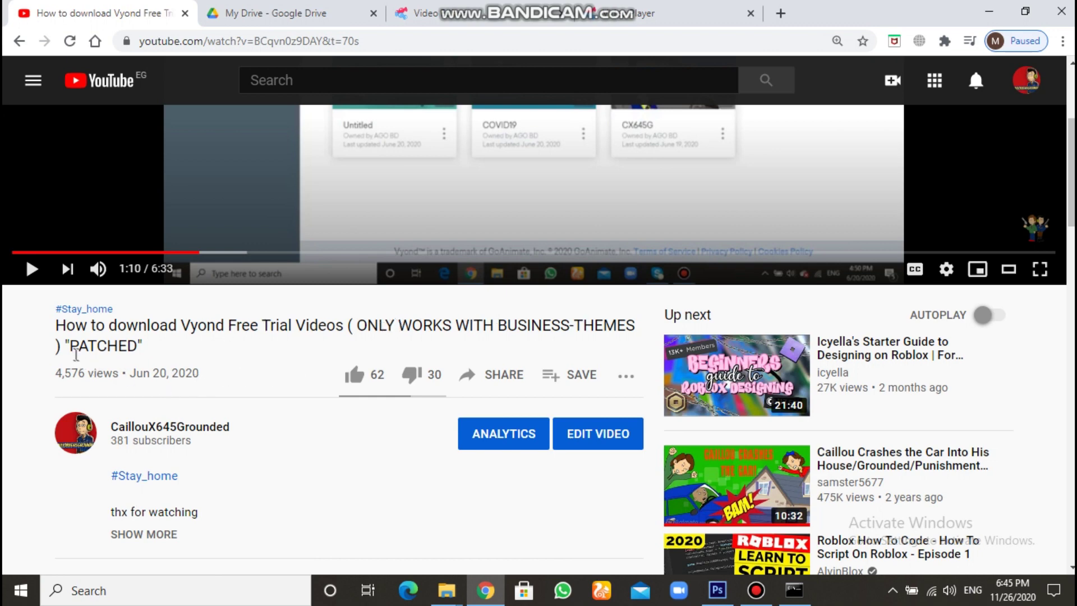
left_click_drag(72, 352, 124, 352)
left_click(125, 352)
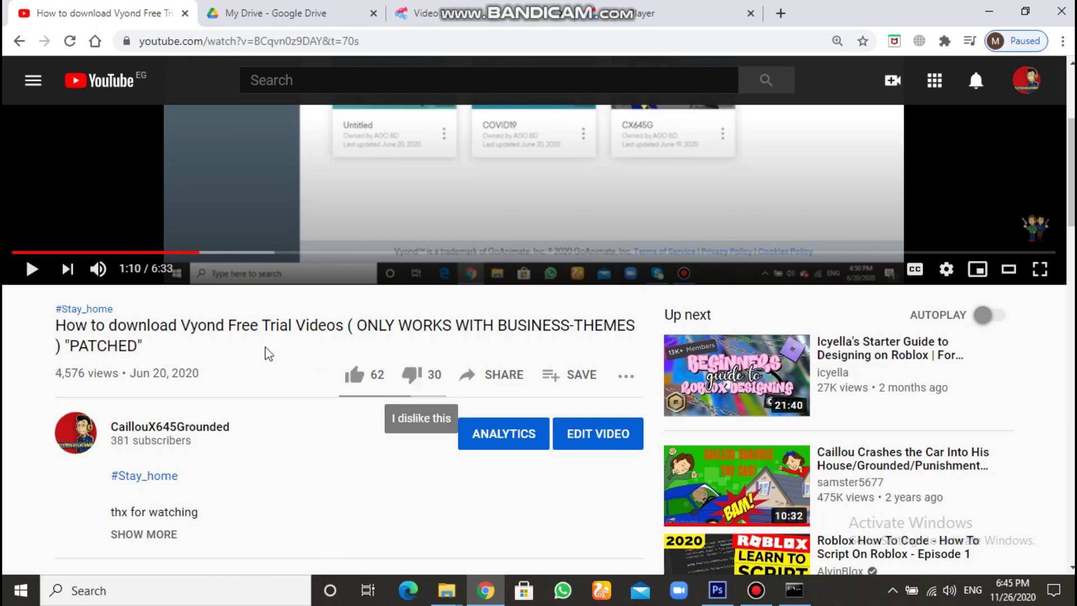
scroll(271, 336, "down", 2)
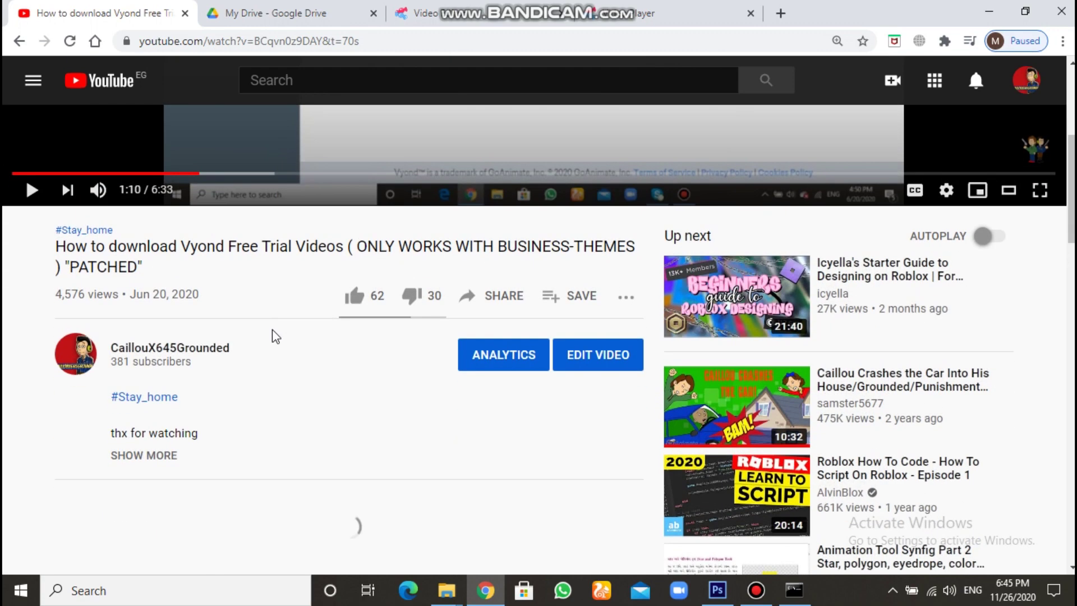
scroll(272, 328, "down", 1)
scroll(43, 348, "down", 3)
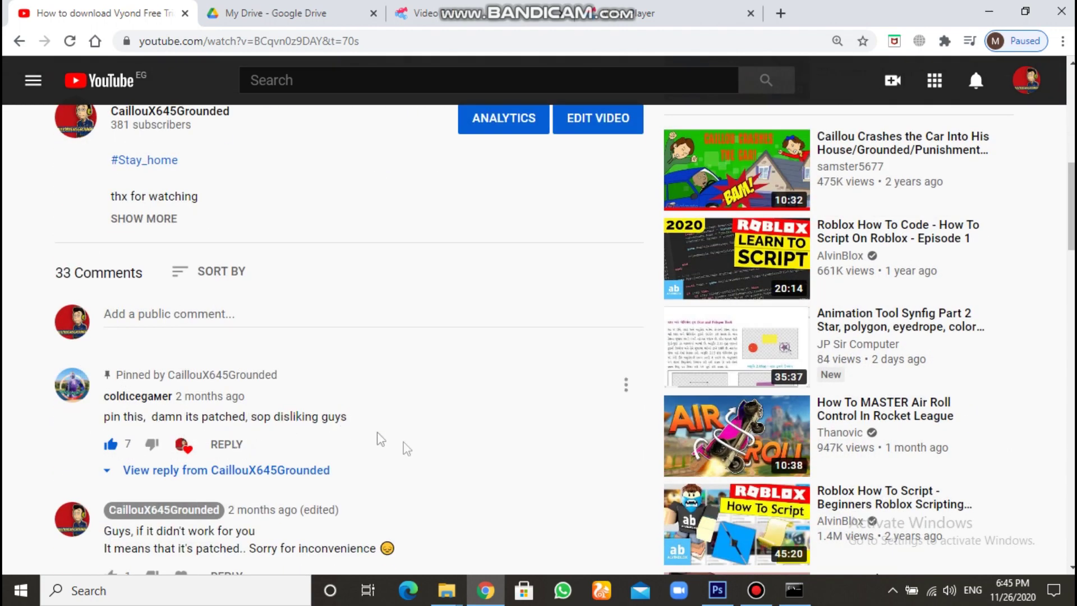
scroll(377, 435, "up", 5)
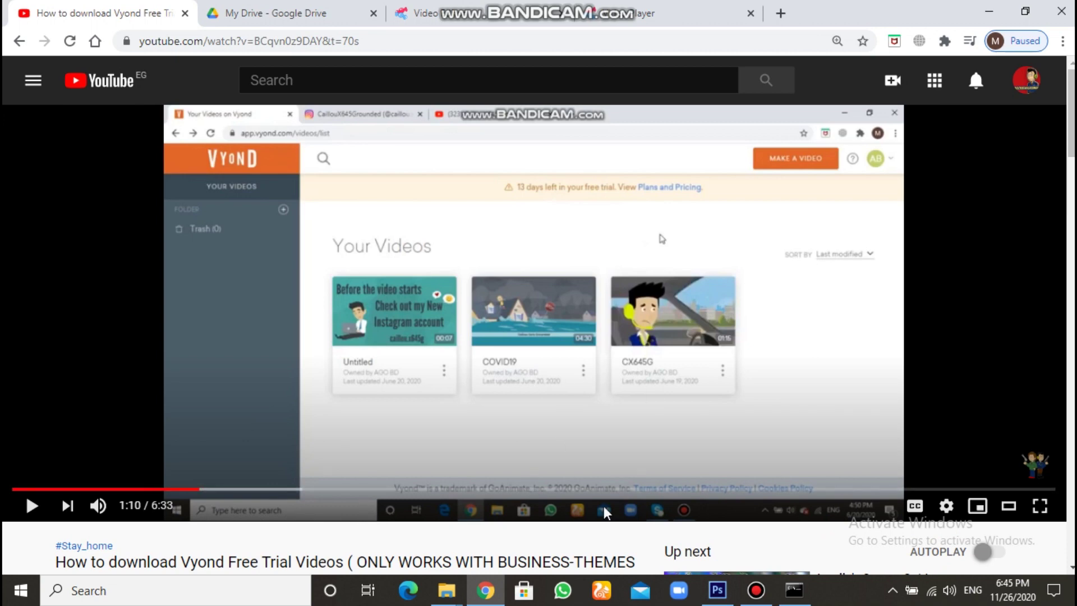
scroll(606, 514, "down", 3)
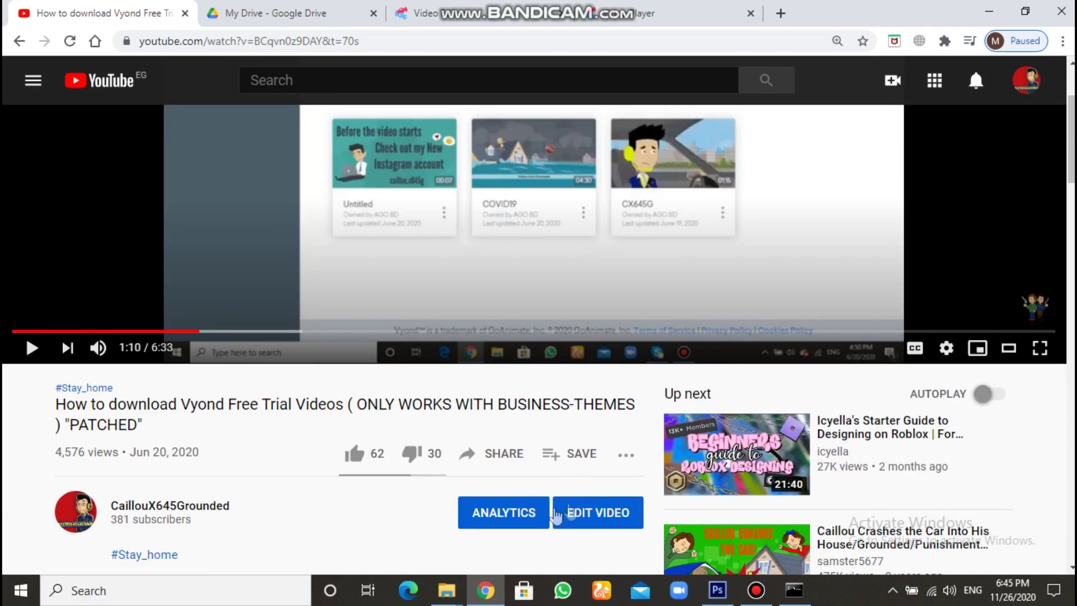
scroll(561, 460, "up", 3)
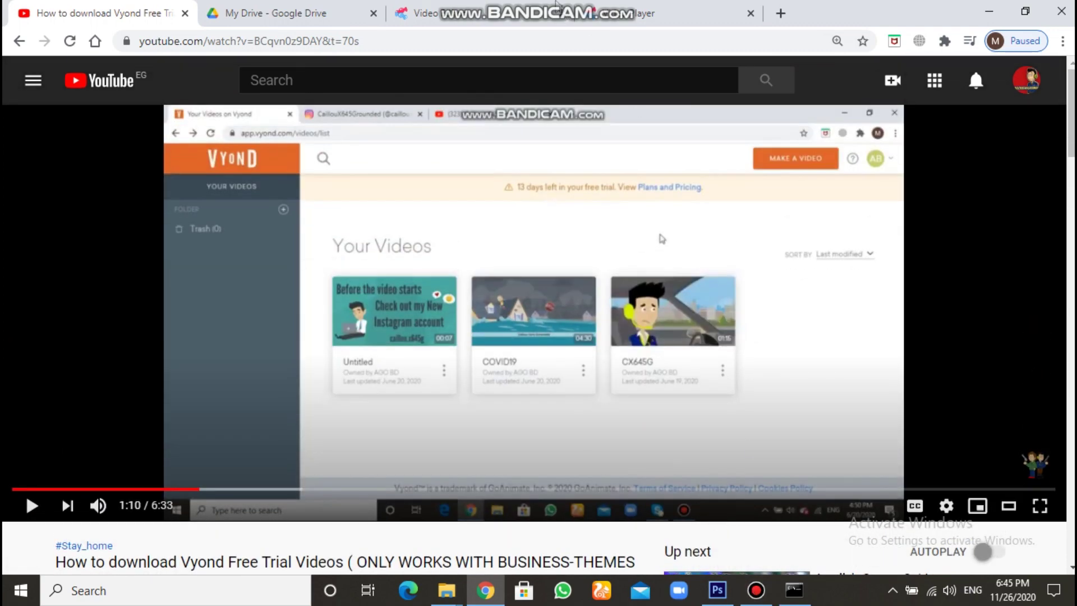